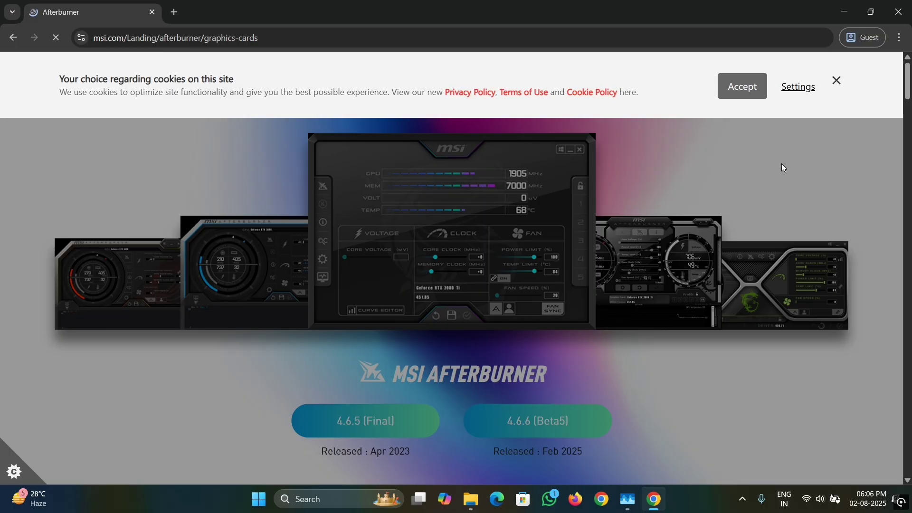
- Dismiss the cookie notice and download MSI Afterburner 4.6.5 (Final) from msi.com
{"action": "left_click", "coordinate": [837, 80]}
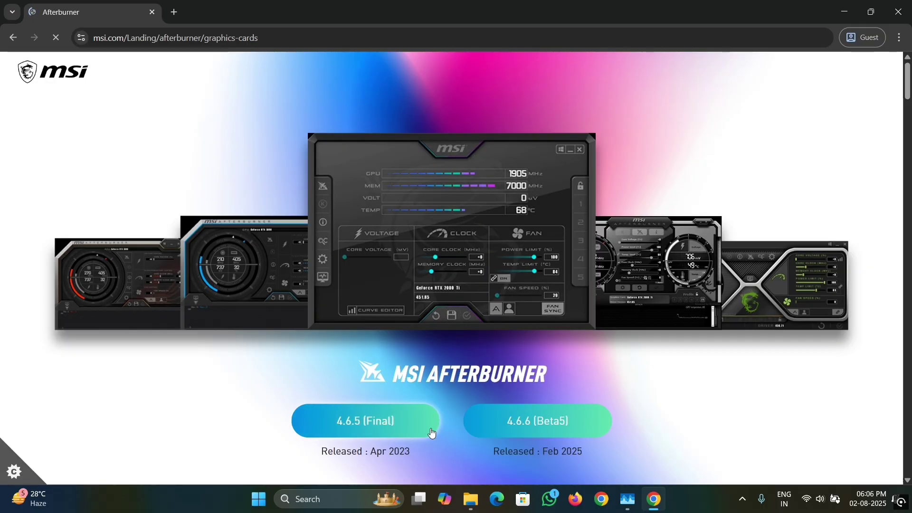
{"action": "left_click", "coordinate": [378, 423]}
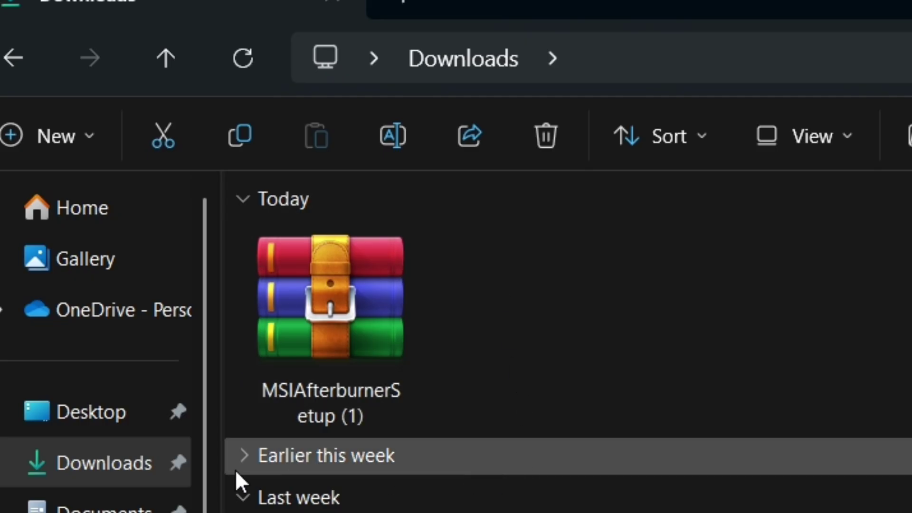
- Run the downloaded MSIAfterburnerSetup (1) archive from its context menu
{"action": "right_click", "coordinate": [359, 319]}
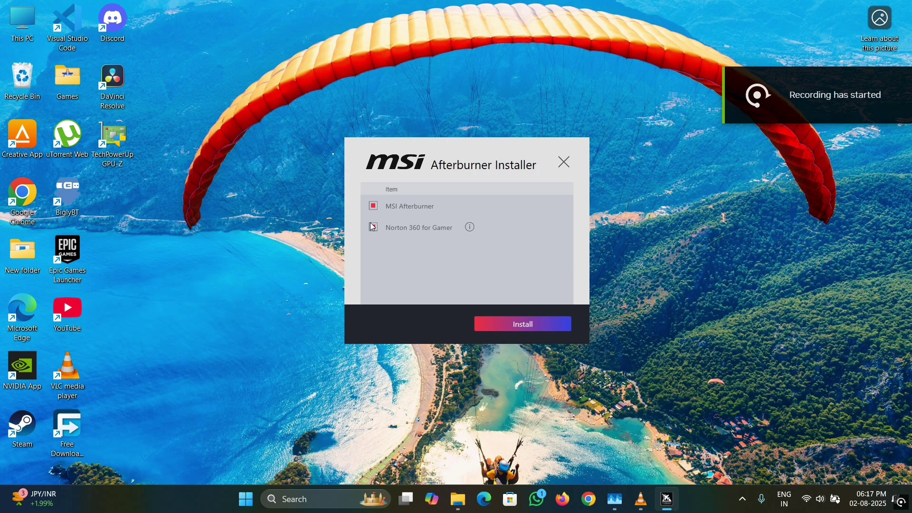
- Install MSI Afterburner and RivaTuner with default language, components and folders, declining Norton 360
{"action": "left_click", "coordinate": [516, 325]}
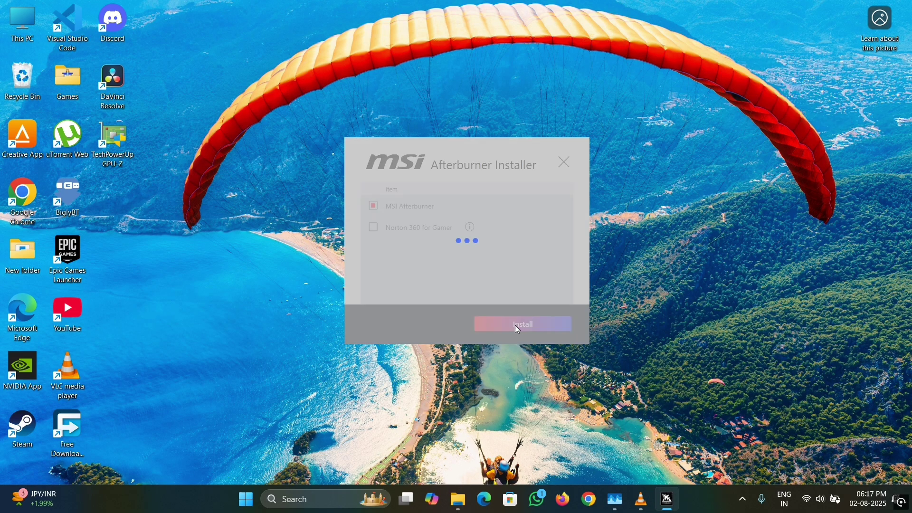
{"action": "key", "text": "alt+y"}
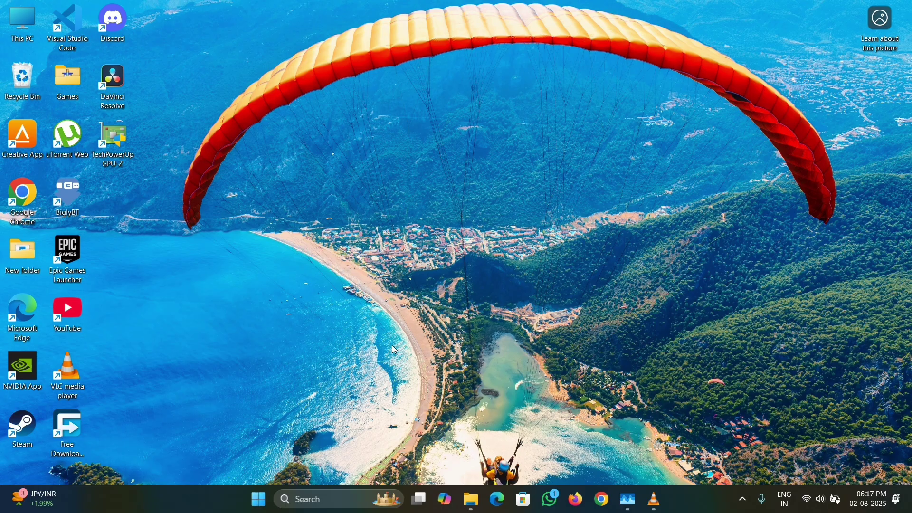
{"action": "left_click", "coordinate": [465, 278]}
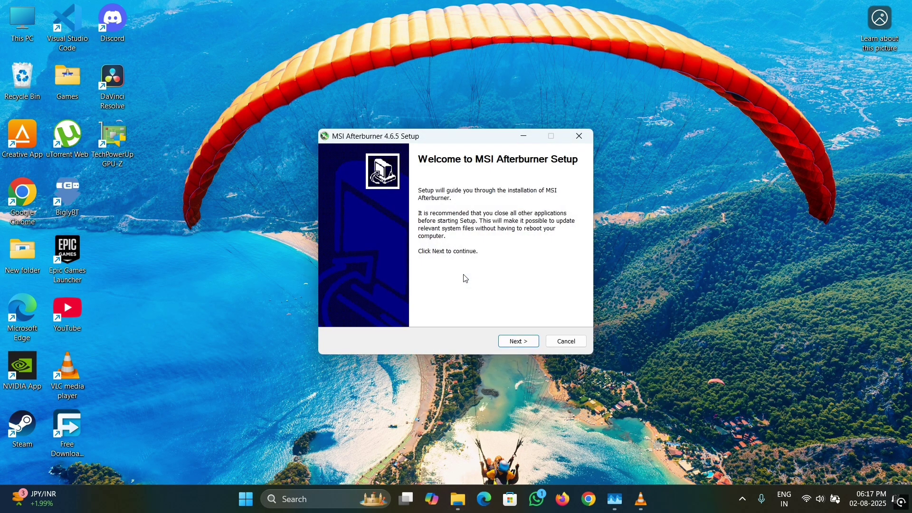
{"action": "left_click", "coordinate": [510, 344]}
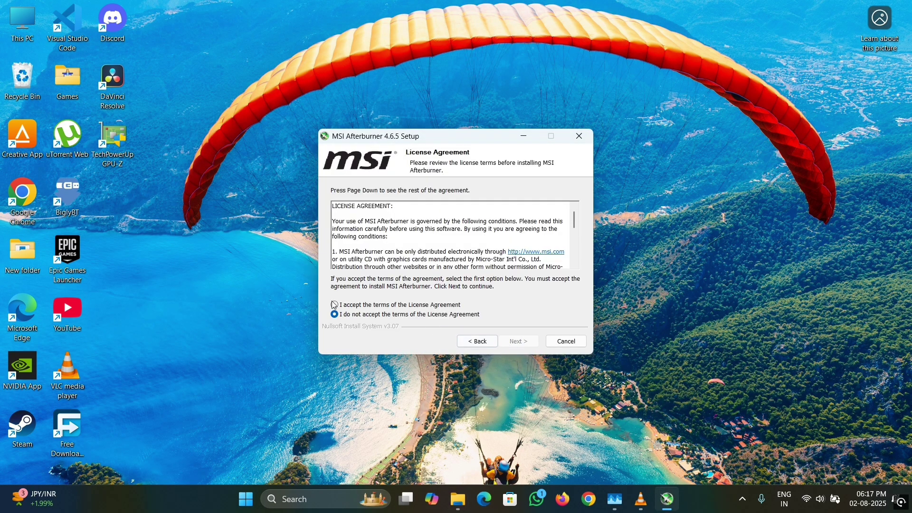
{"action": "left_click", "coordinate": [336, 305]}
{"action": "left_click", "coordinate": [519, 341]}
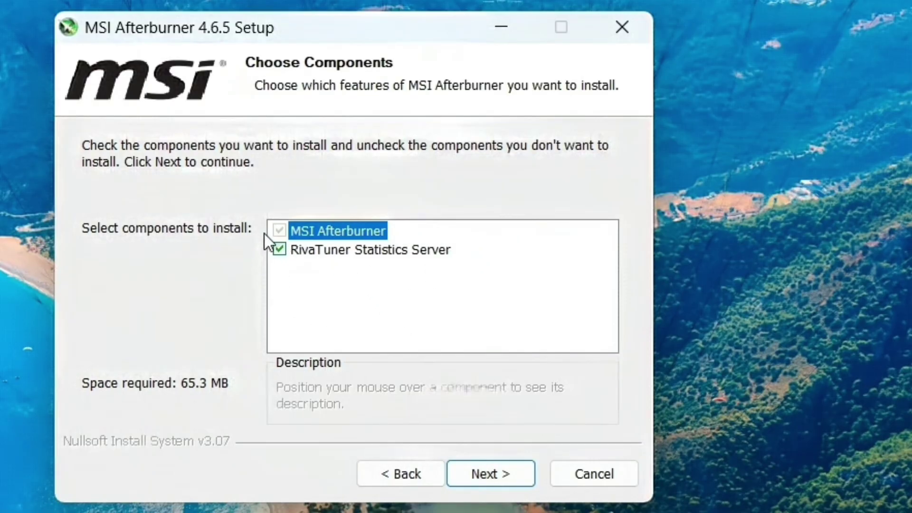
{"action": "left_click", "coordinate": [495, 474]}
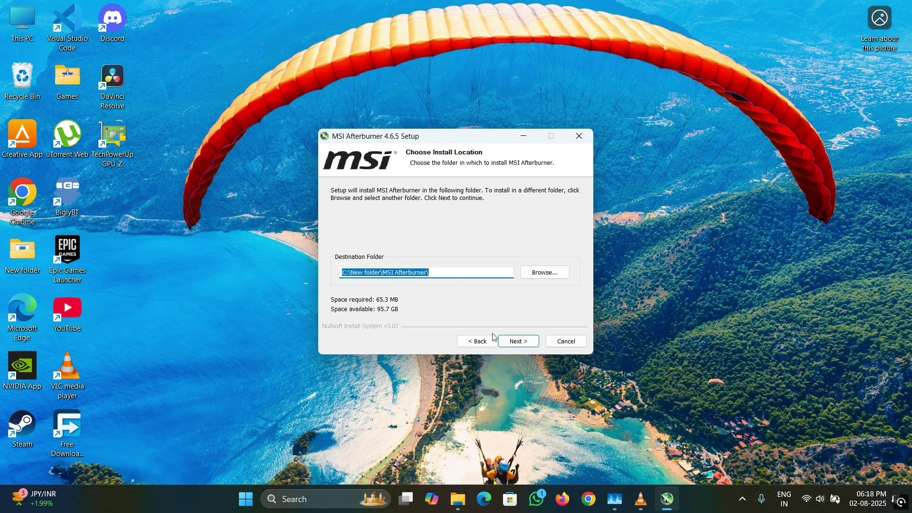
{"action": "left_click", "coordinate": [520, 346]}
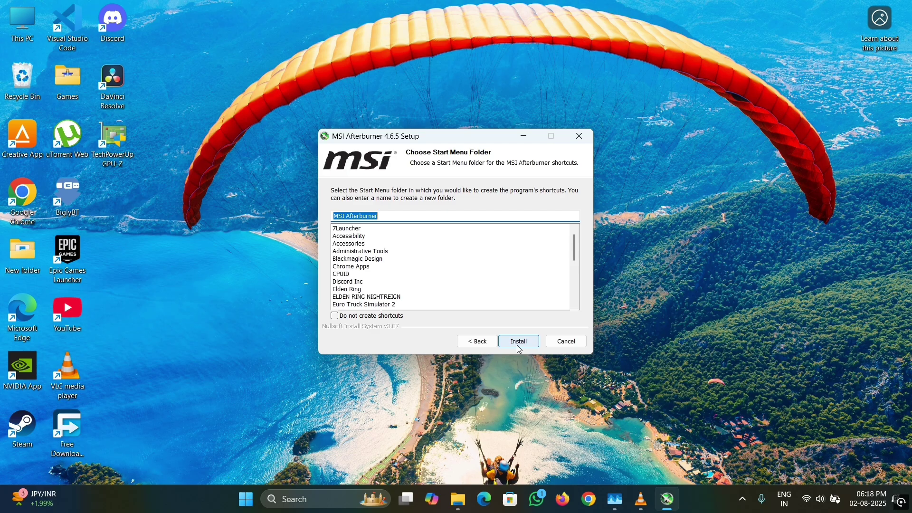
{"action": "left_click", "coordinate": [519, 341]}
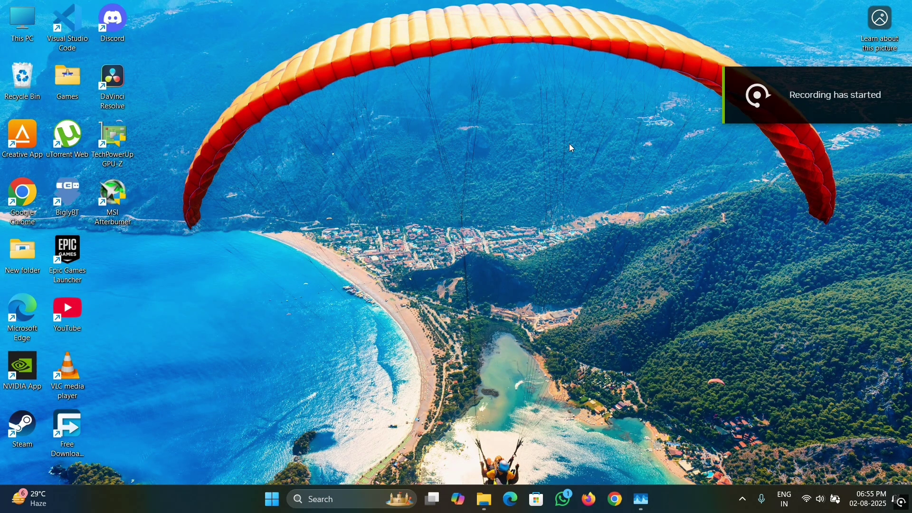
- Open RivaTuner from the tray, adjust the OSD zoom slider, and switch On-Screen Display fill ON
{"action": "left_click", "coordinate": [745, 500]}
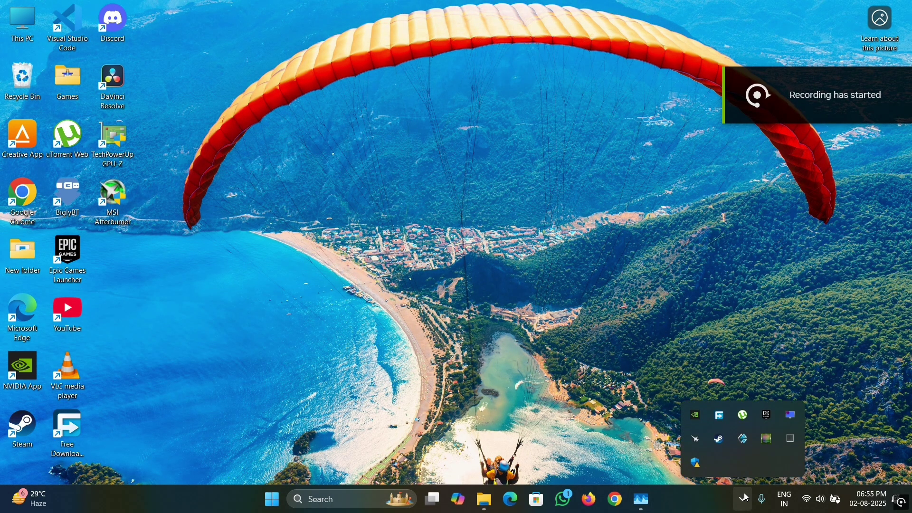
{"action": "left_click", "coordinate": [794, 418]}
{"action": "left_click_drag", "start_coordinate": [605, 395], "coordinate": [596, 395]}
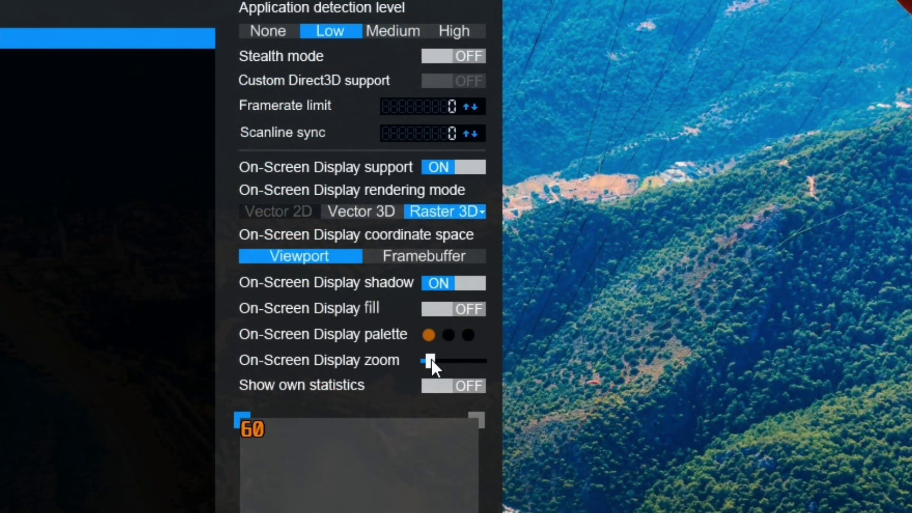
{"action": "left_click_drag", "start_coordinate": [430, 360], "coordinate": [449, 359]}
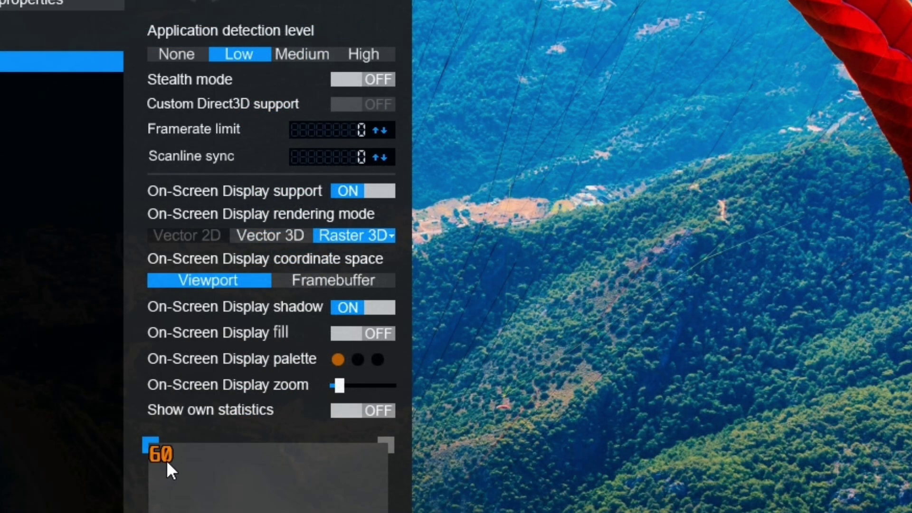
{"action": "left_click", "coordinate": [362, 333]}
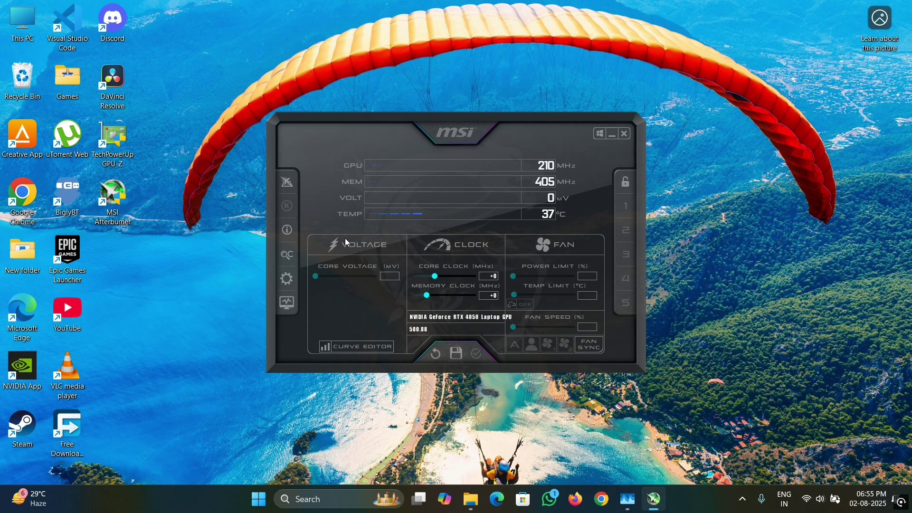
- In Afterburner's Monitoring settings, stop monitoring FB usage and Memory clock
{"action": "left_click", "coordinate": [287, 279]}
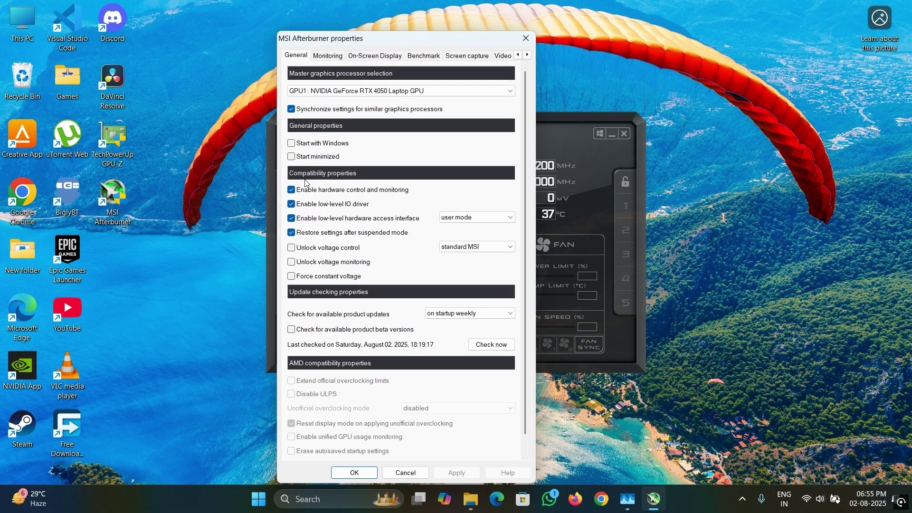
{"action": "left_click", "coordinate": [329, 56]}
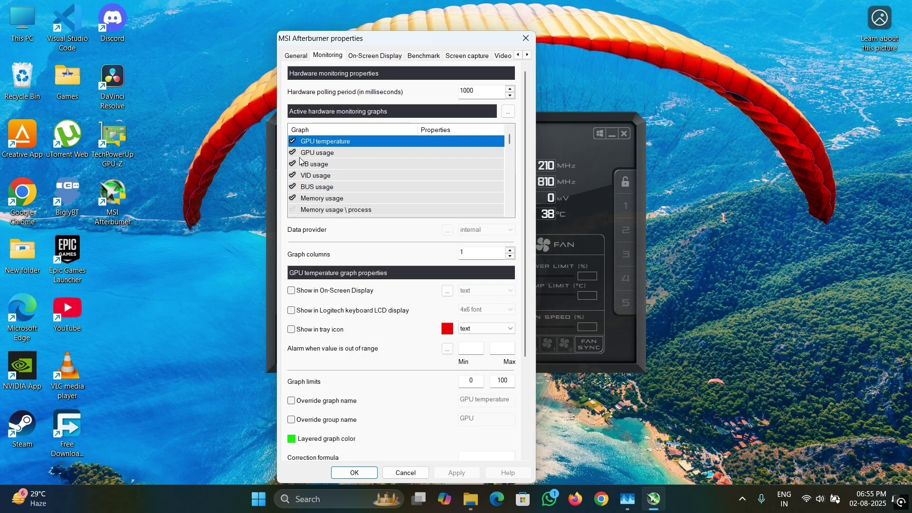
{"action": "left_click", "coordinate": [292, 164]}
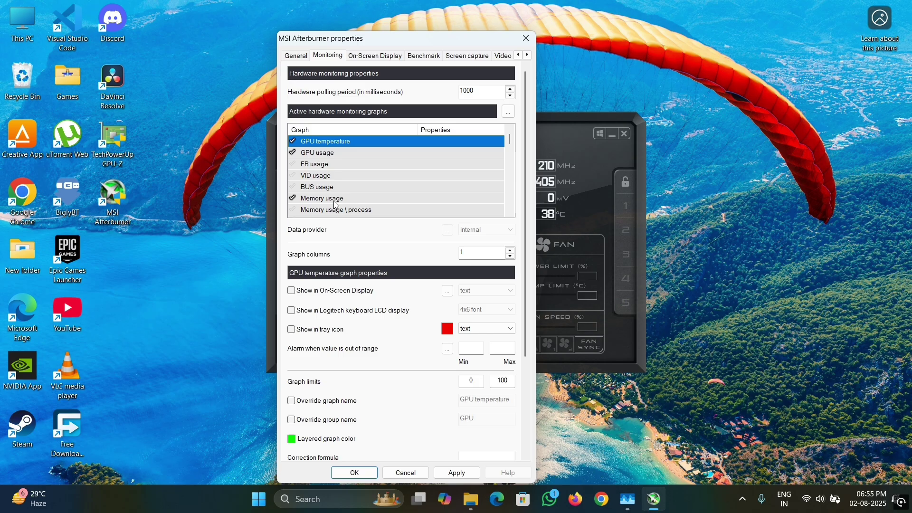
{"action": "scroll", "coordinate": [339, 204], "scroll_direction": "down", "scroll_amount": 1}
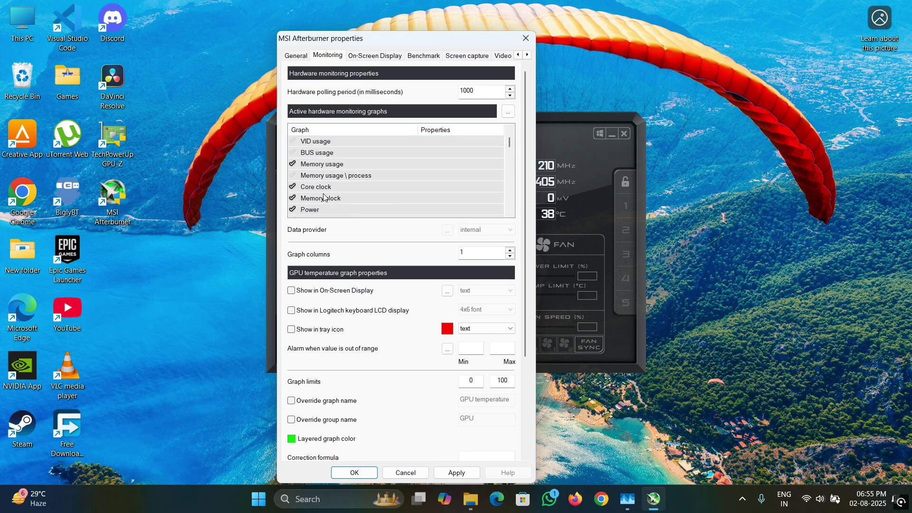
{"action": "left_click", "coordinate": [293, 199]}
- Enable Show in On-Screen Display for Memory usage
{"action": "left_click", "coordinate": [324, 165]}
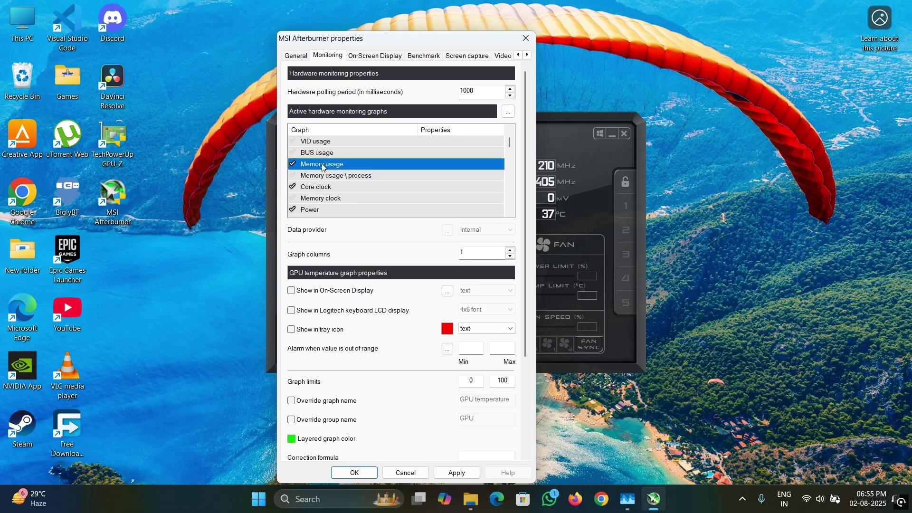
{"action": "left_click", "coordinate": [292, 291]}
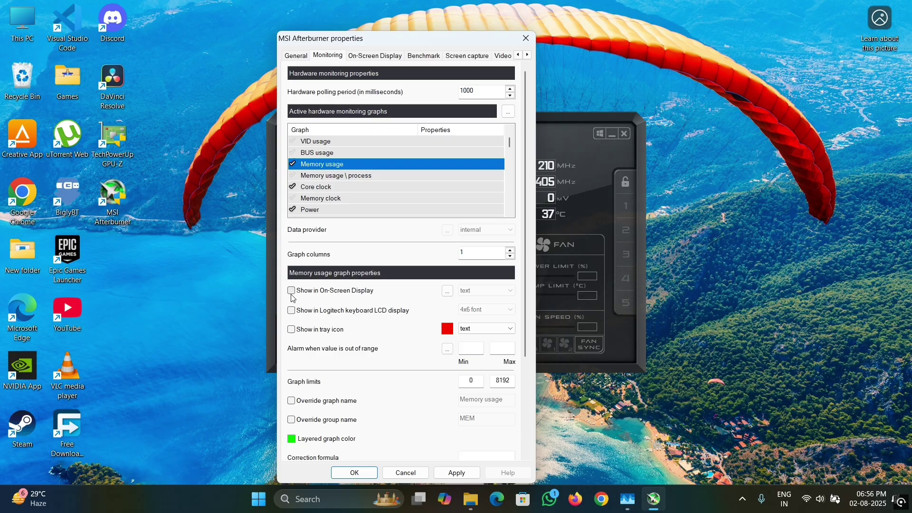
{"action": "left_click", "coordinate": [292, 291]}
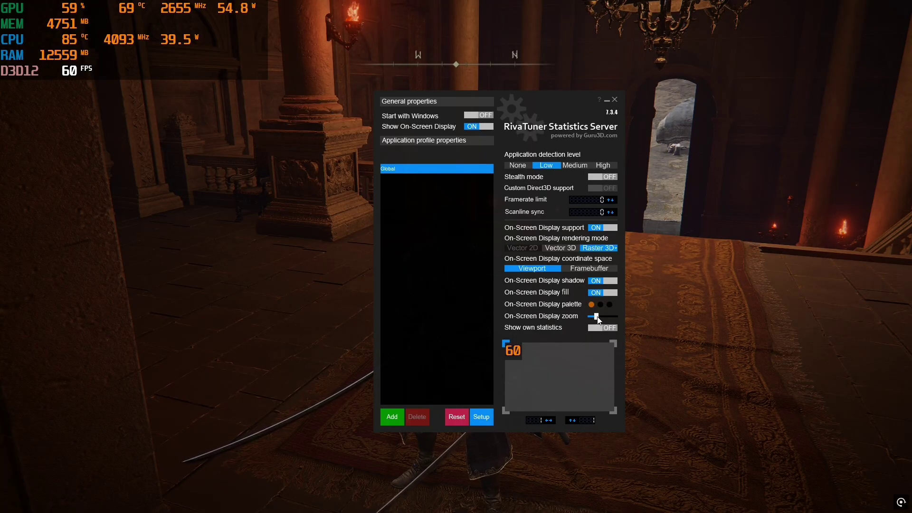
{"action": "left_click_drag", "start_coordinate": [598, 319], "coordinate": [603, 320]}
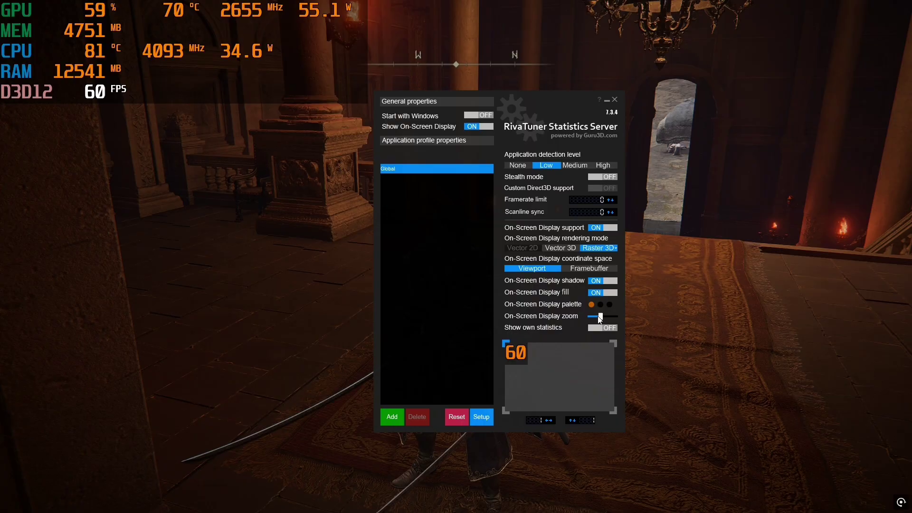
{"action": "left_click_drag", "start_coordinate": [599, 320], "coordinate": [597, 319]}
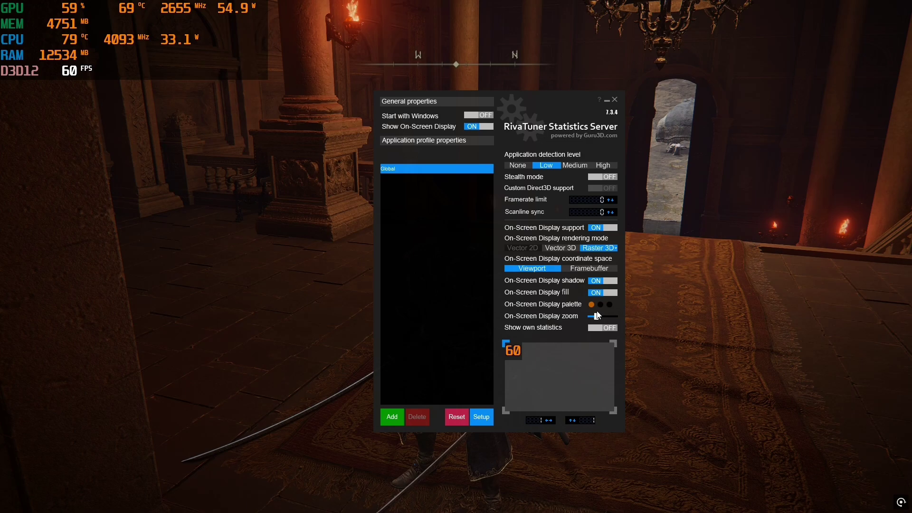
- Change the overlay font to Yu Gothic Bold, after briefly trying Verdana
{"action": "left_click", "coordinate": [616, 248]}
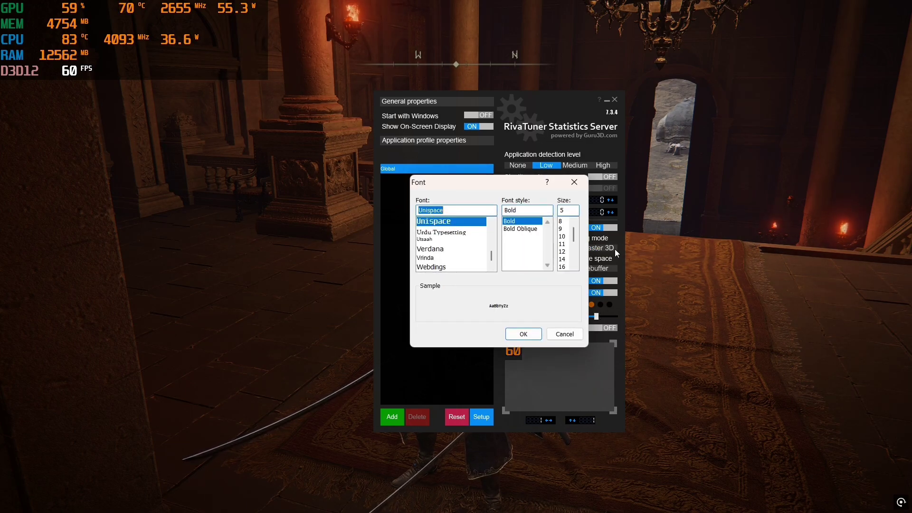
{"action": "left_click", "coordinate": [432, 250]}
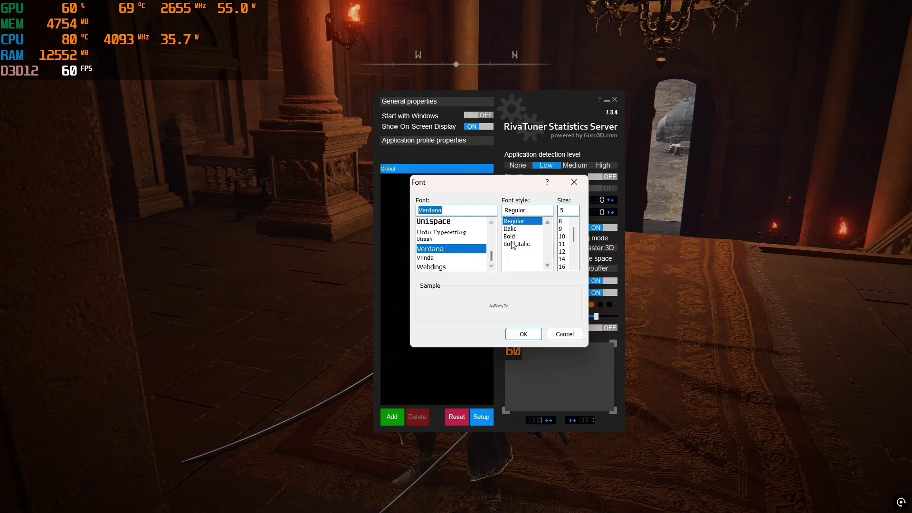
{"action": "left_click", "coordinate": [525, 333]}
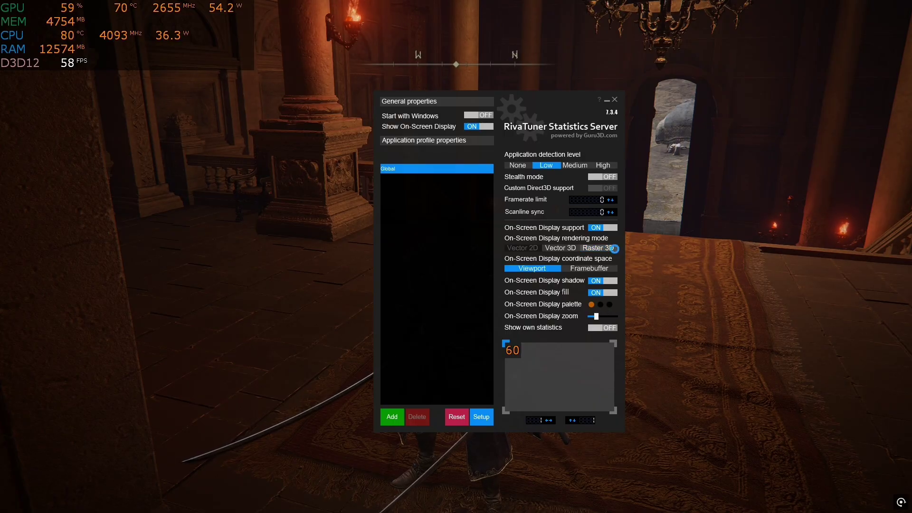
{"action": "left_click", "coordinate": [617, 250]}
{"action": "left_click", "coordinate": [437, 258]}
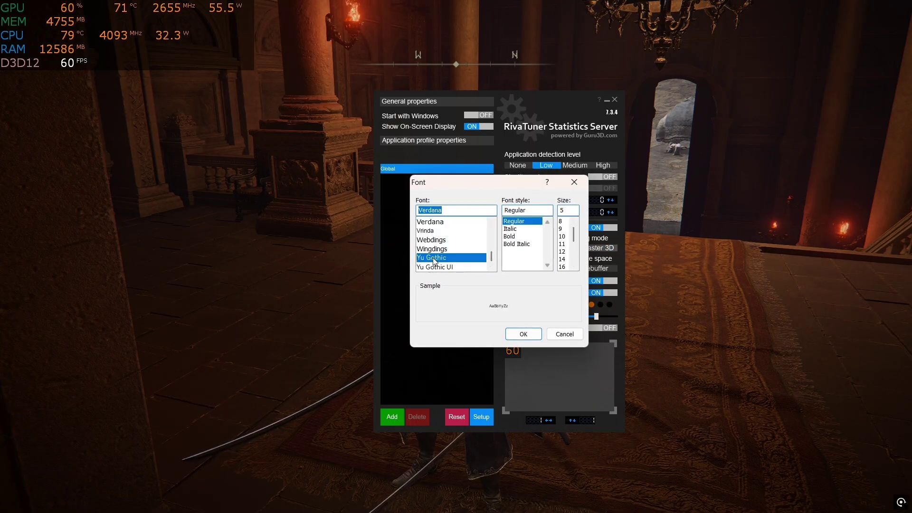
{"action": "left_click", "coordinate": [515, 238]}
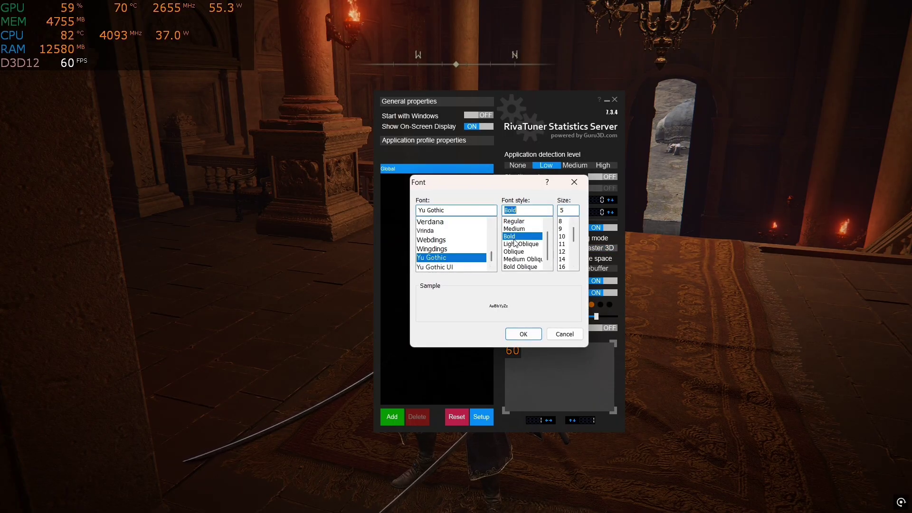
{"action": "left_click", "coordinate": [525, 332]}
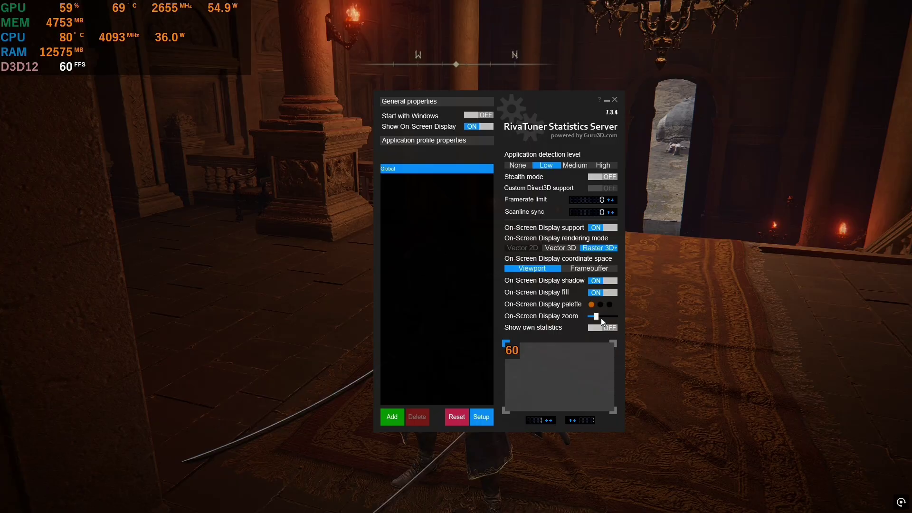
- Raise application detection level to High and turn Stealth mode ON
{"action": "mouse_move", "coordinate": [596, 321]}
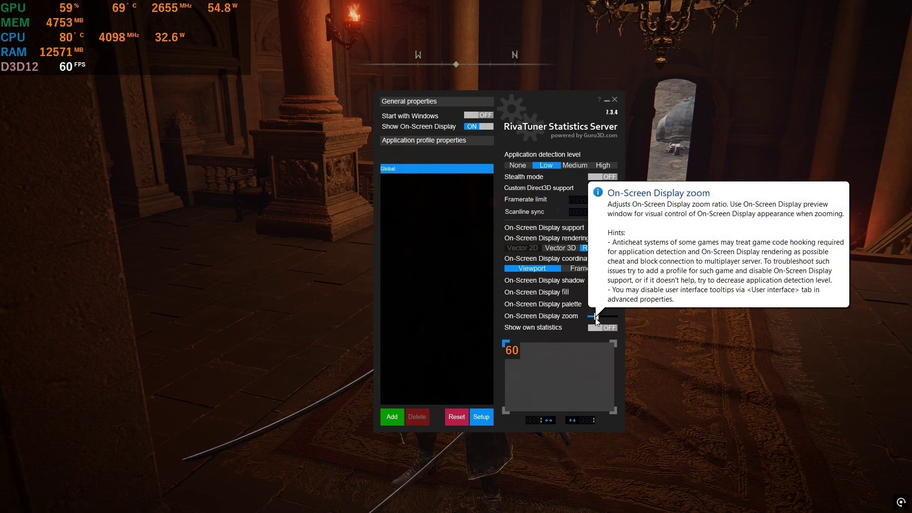
{"action": "left_click", "coordinate": [603, 168]}
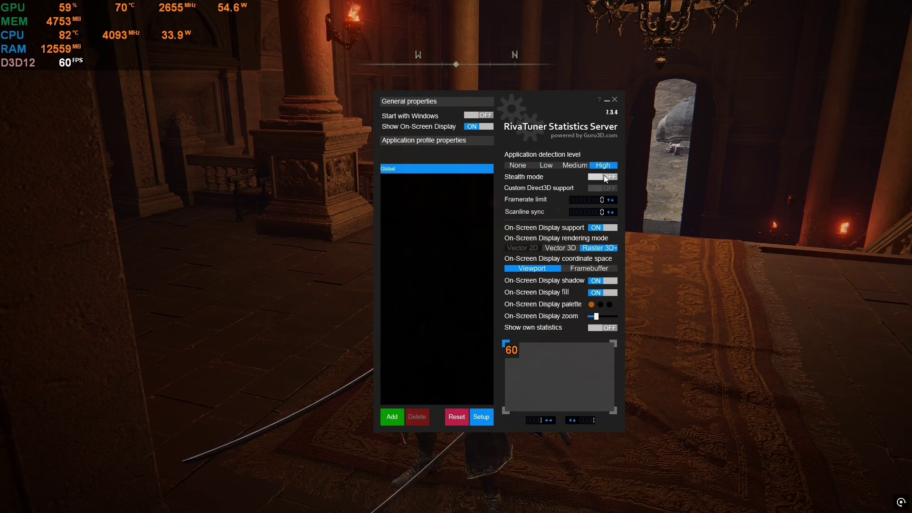
{"action": "left_click", "coordinate": [604, 176]}
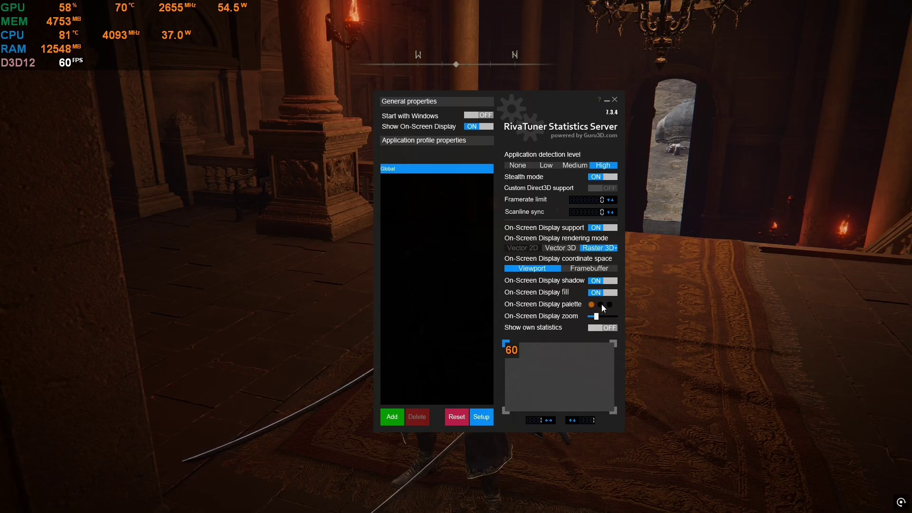
- Shift the overlay position to X 8 and Y 12
{"action": "scroll", "coordinate": [551, 422], "scroll_direction": "up", "scroll_amount": 7}
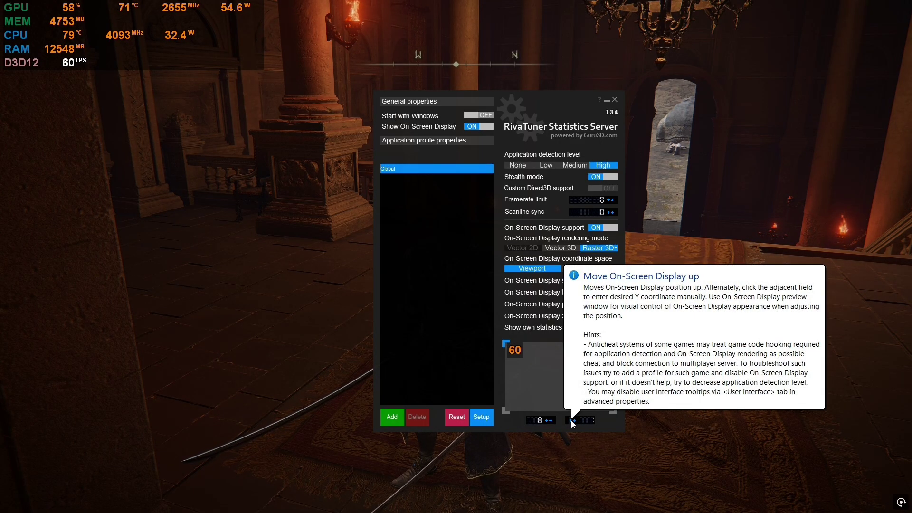
{"action": "scroll", "coordinate": [573, 422], "scroll_direction": "up", "scroll_amount": 5}
{"action": "scroll", "coordinate": [574, 421], "scroll_direction": "up", "scroll_amount": 7}
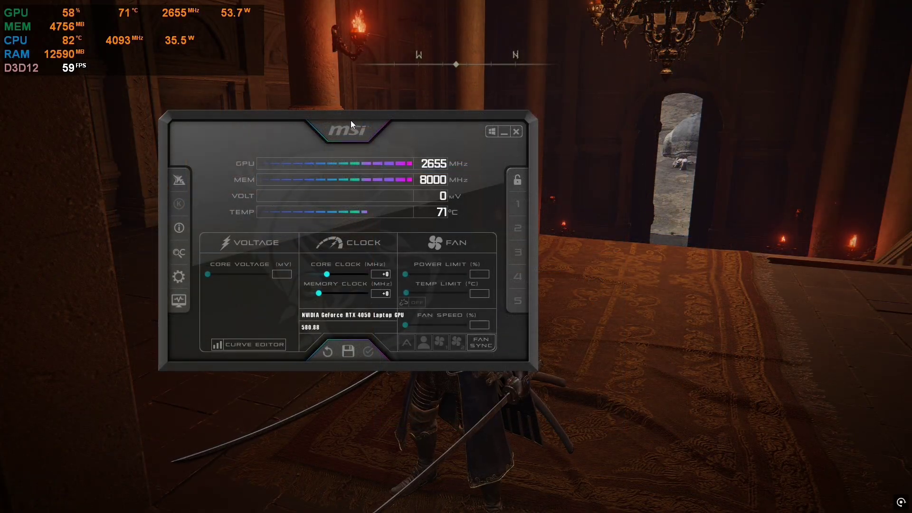
- In Monitoring settings, override the GPU usage group name to 'RTX 4050' and apply
{"action": "left_click_drag", "start_coordinate": [351, 120], "coordinate": [518, 133]}
{"action": "left_click", "coordinate": [346, 292]}
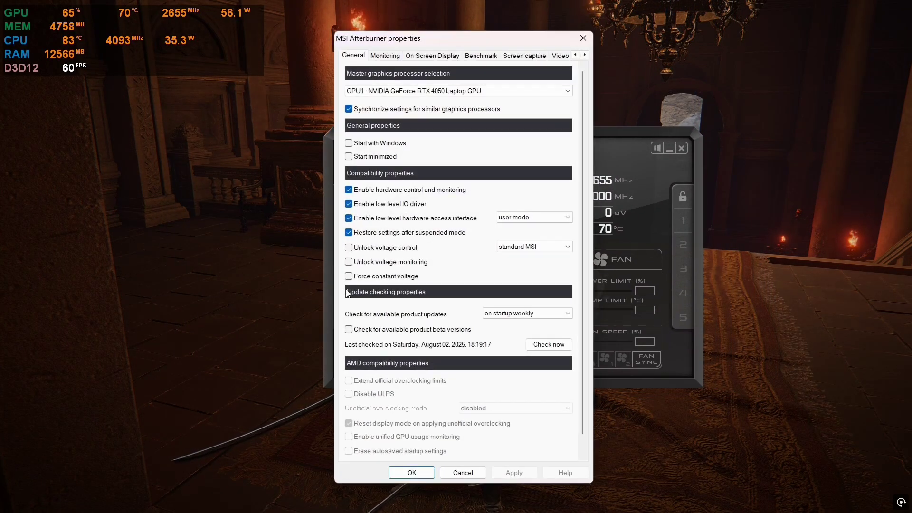
{"action": "left_click", "coordinate": [382, 56]}
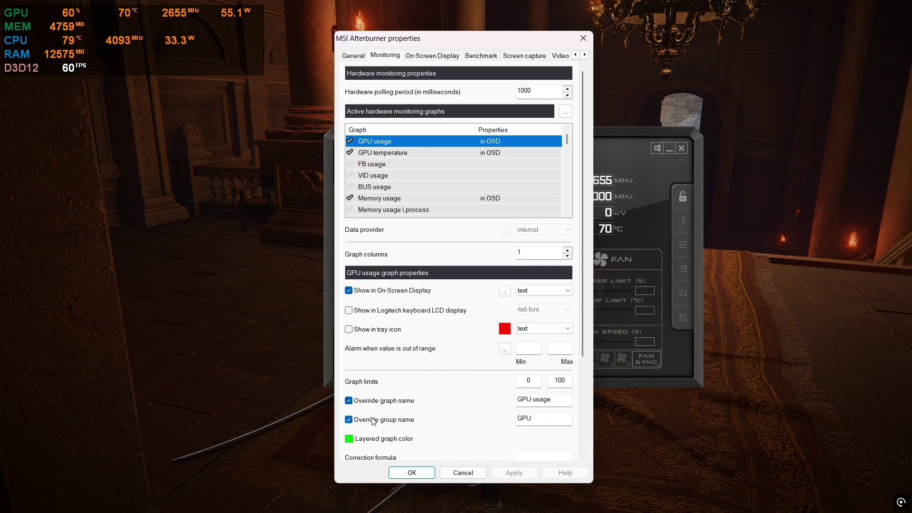
{"action": "left_click", "coordinate": [539, 419]}
{"action": "key", "text": "BackSpace"}
{"action": "key", "text": "BackSpace"}
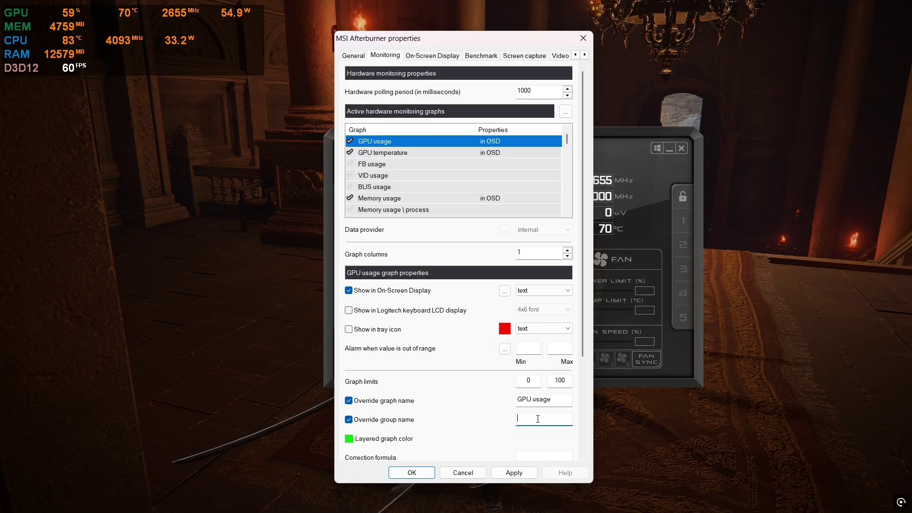
{"action": "type", "text": "RTX"}
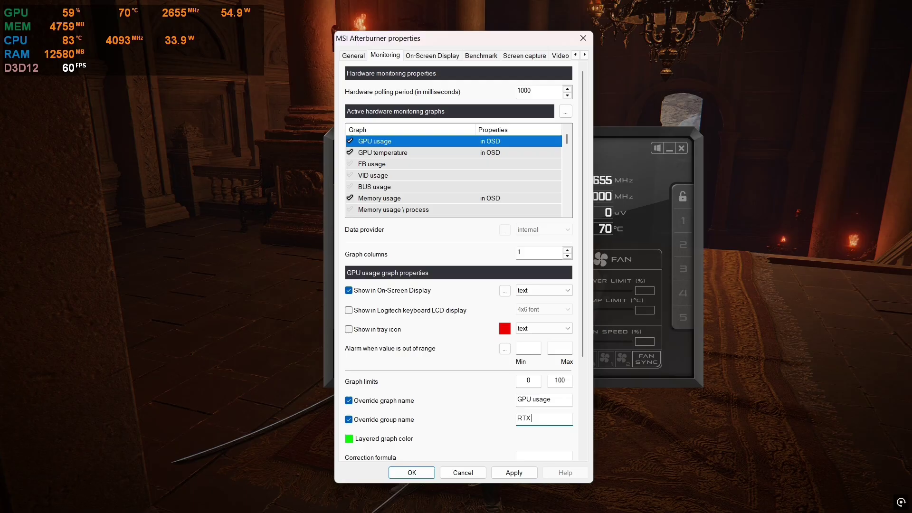
{"action": "type", "text": " 4050"}
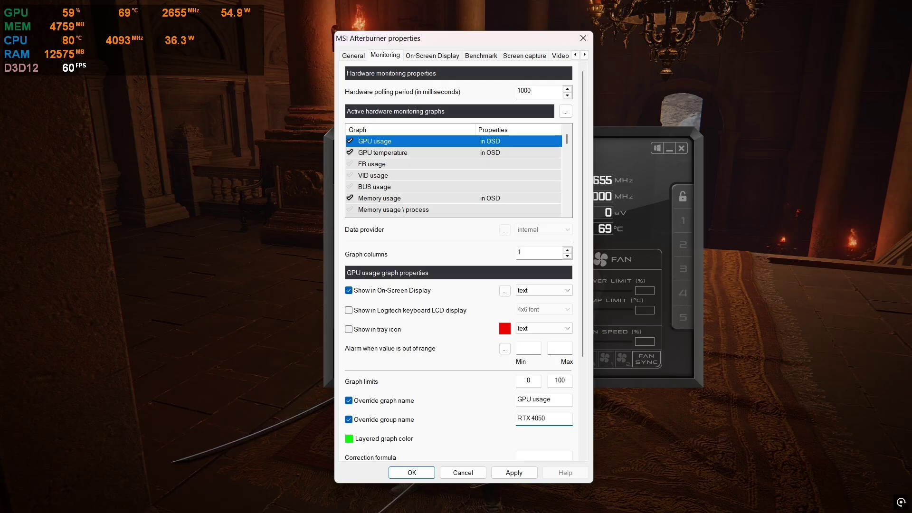
{"action": "left_click", "coordinate": [499, 477]}
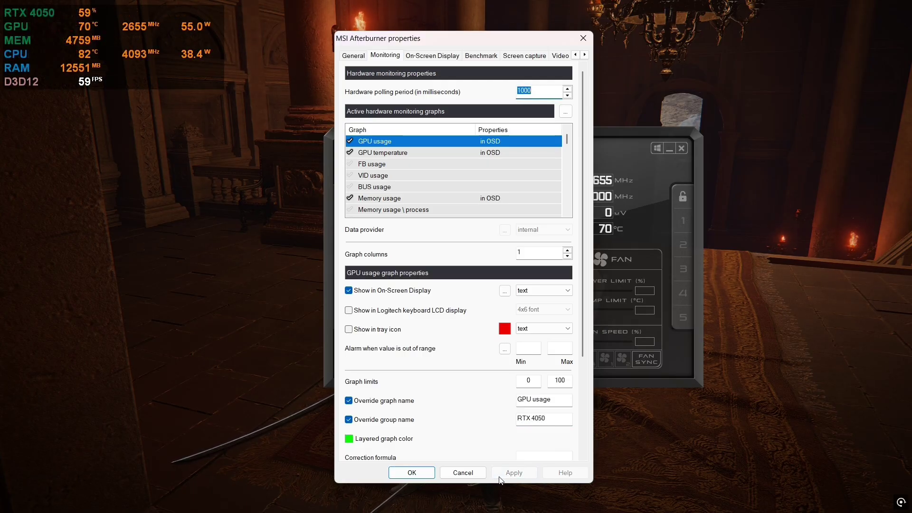
- Rename the GPU temperature group to 'GPU temp' and apply
{"action": "left_click", "coordinate": [398, 152]}
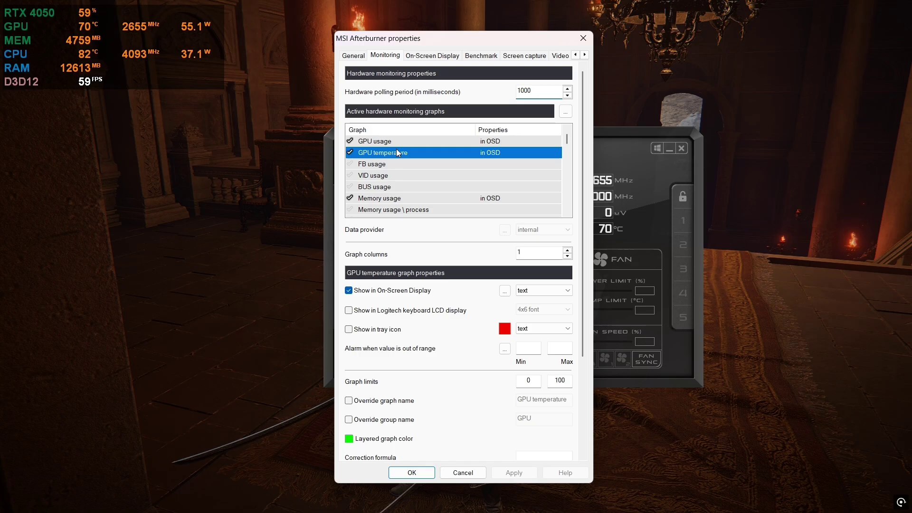
{"action": "left_click", "coordinate": [542, 419]}
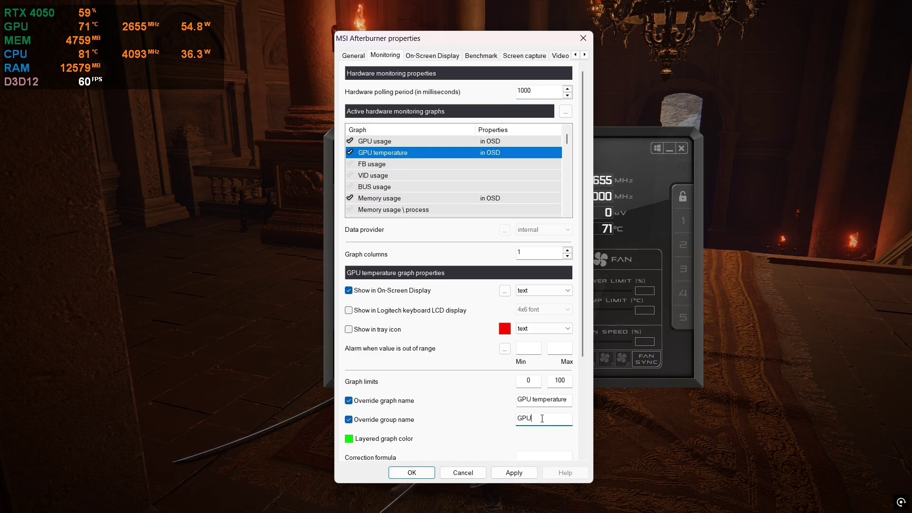
{"action": "type", "text": "t"}
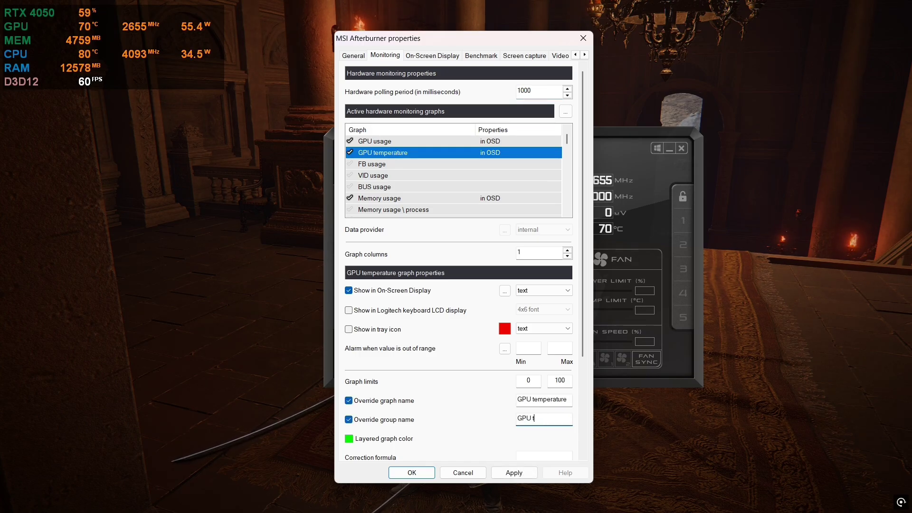
{"action": "type", "text": "emp"}
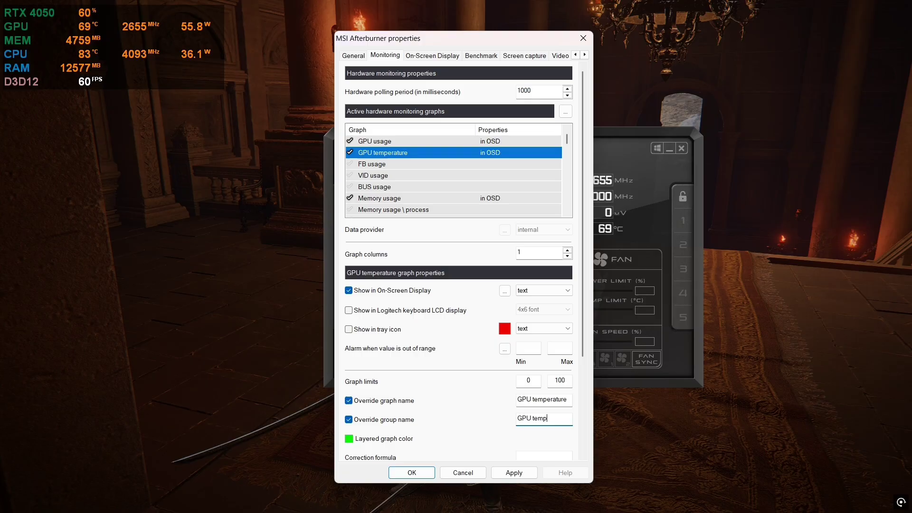
{"action": "left_click", "coordinate": [513, 473]}
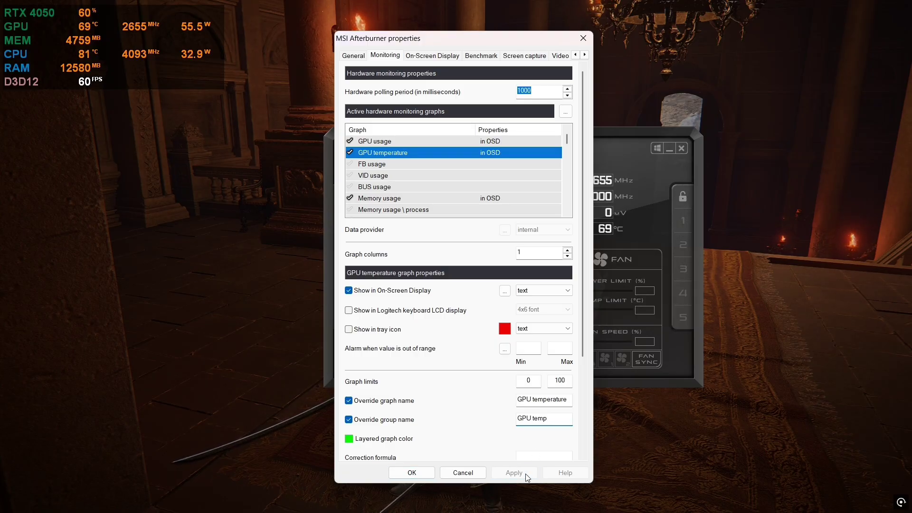
- Override Memory usage's graph and group names, setting the group to 'VRAM'
{"action": "left_click", "coordinate": [422, 198]}
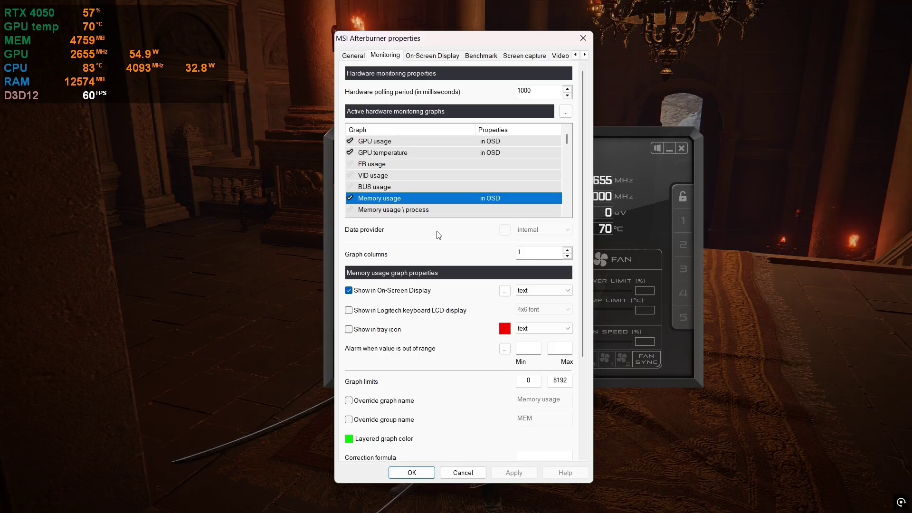
{"action": "left_click", "coordinate": [348, 401]}
{"action": "left_click", "coordinate": [349, 420]}
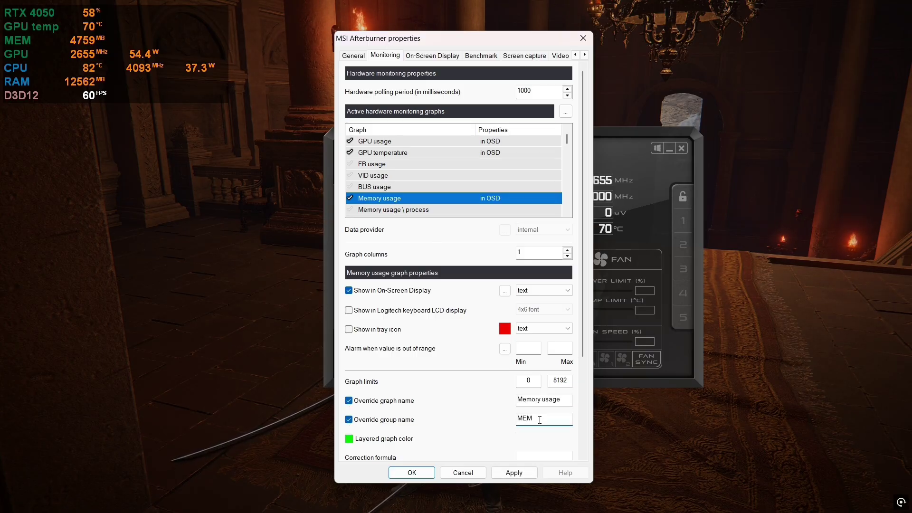
{"action": "key", "text": "BackSpace"}
{"action": "key", "text": "BackSpace"}
{"action": "type", "text": "V"}
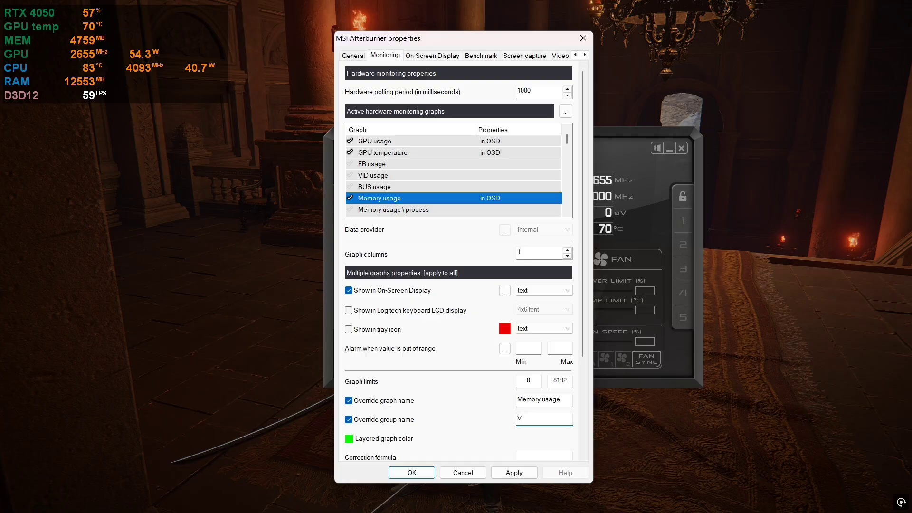
{"action": "type", "text": "RAM"}
{"action": "key", "text": "Return"}
- Override Core clock's graph and group names, set the group to 'Clock', and apply
{"action": "scroll", "coordinate": [385, 189], "scroll_direction": "down", "scroll_amount": 1}
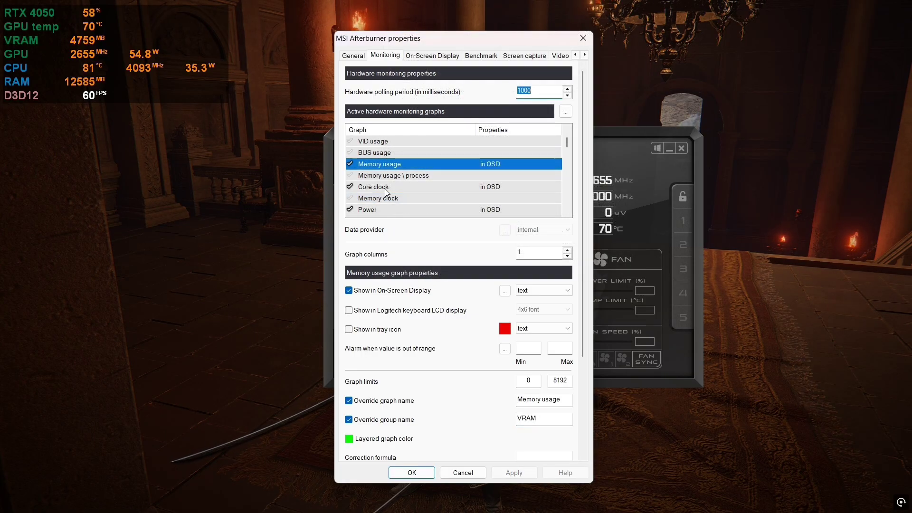
{"action": "left_click", "coordinate": [396, 188]}
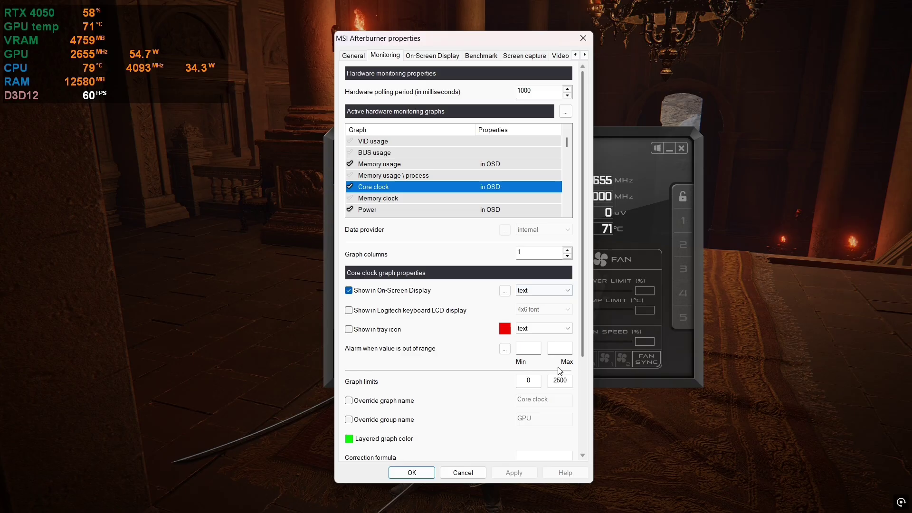
{"action": "left_click", "coordinate": [349, 401]}
{"action": "left_click", "coordinate": [348, 419]}
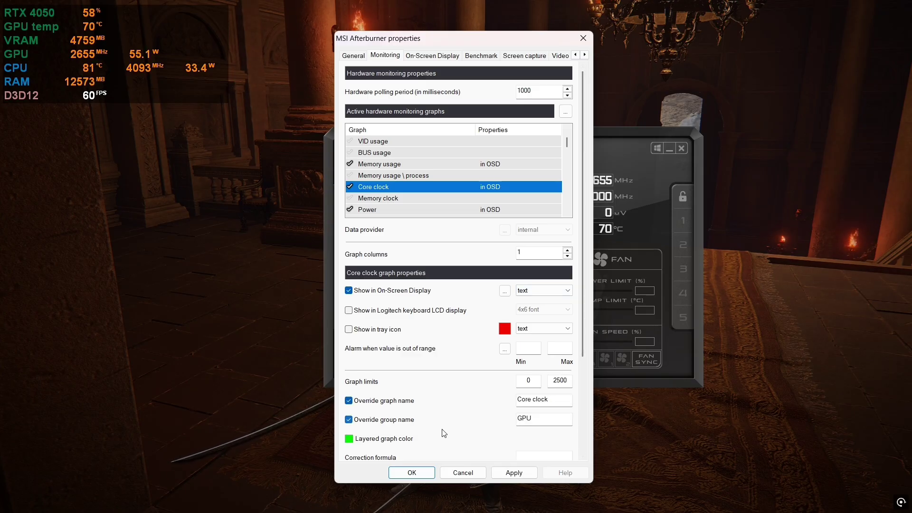
{"action": "key", "text": "BackSpace"}
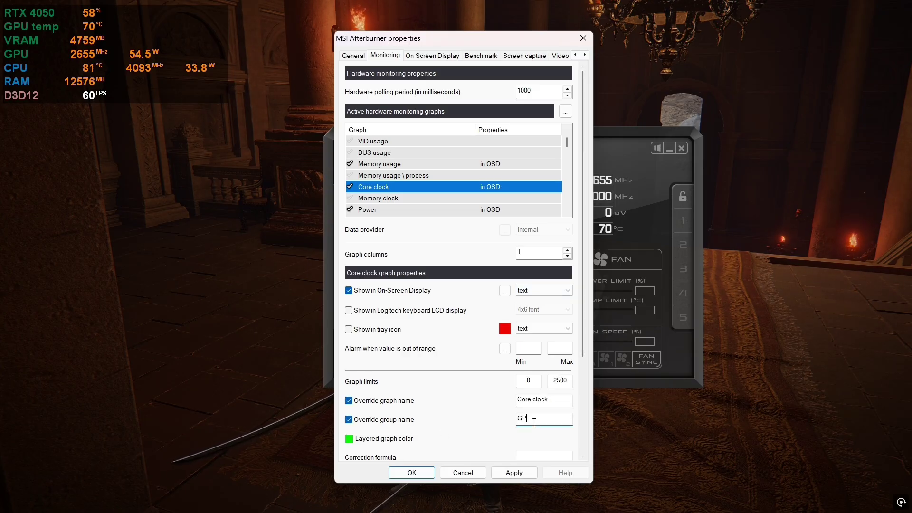
{"action": "key", "text": "BackSpace"}
{"action": "key", "text": "BackSpace"}
{"action": "type", "text": "Clock"}
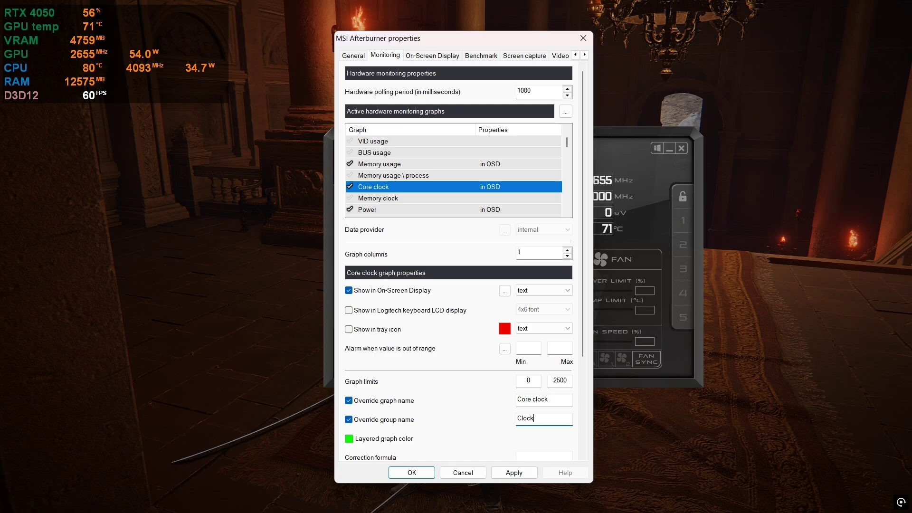
{"action": "left_click", "coordinate": [525, 479]}
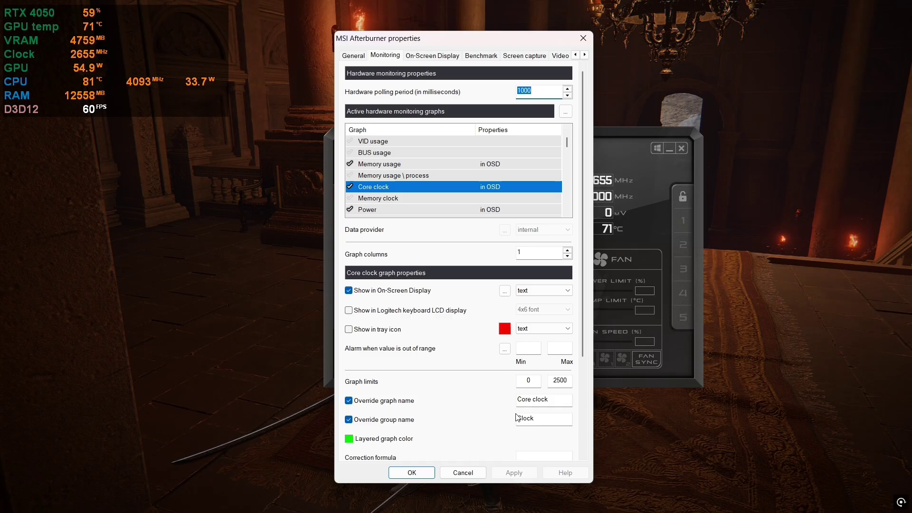
- Override Power's group and graph names, retyping the group as 'Power'
{"action": "left_click", "coordinate": [392, 207]}
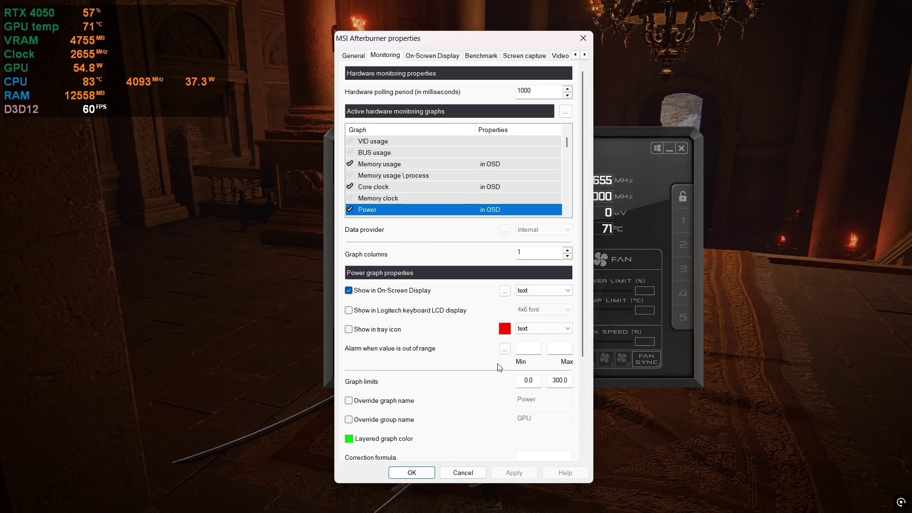
{"action": "left_click", "coordinate": [349, 420]}
{"action": "left_click", "coordinate": [349, 401]}
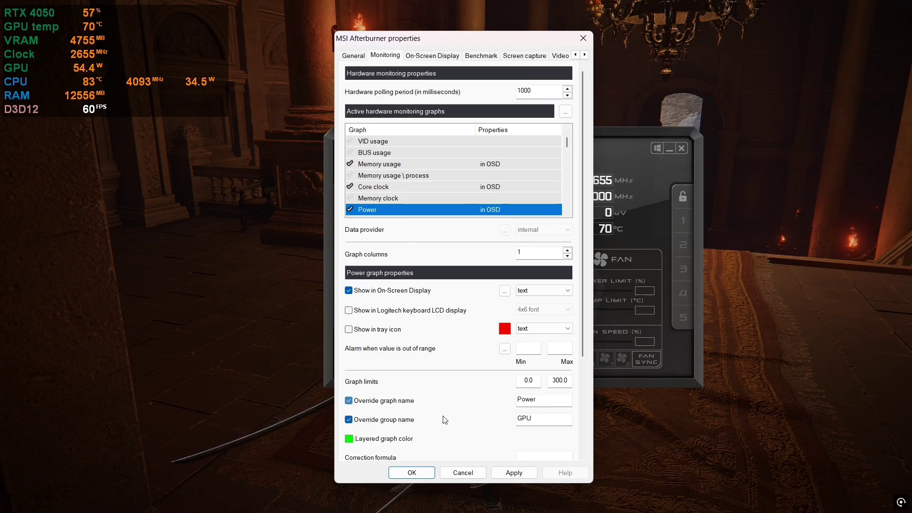
{"action": "key", "text": "BackSpace"}
{"action": "key", "text": "ctrl+a"}
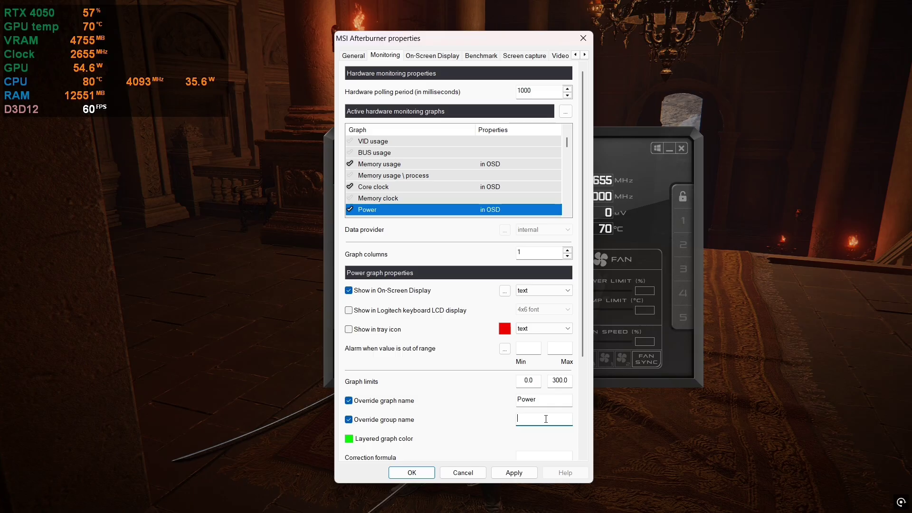
{"action": "type", "text": "P"}
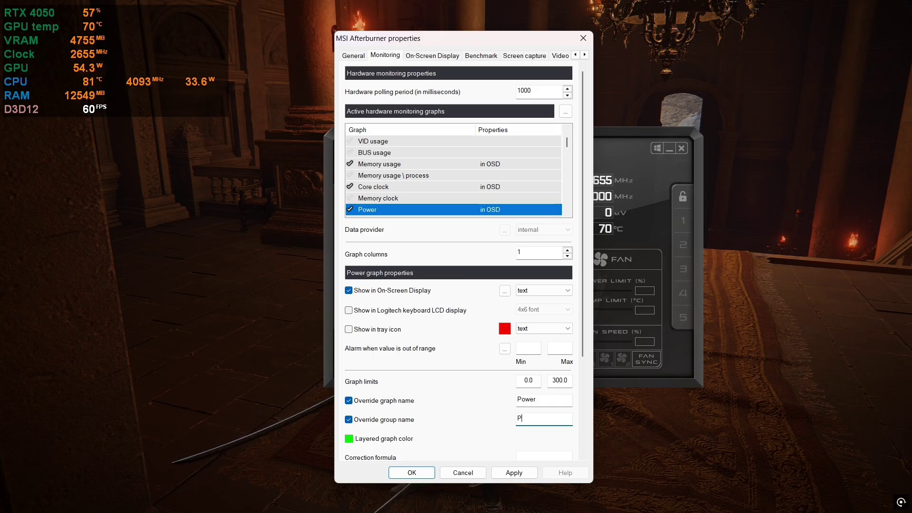
{"action": "type", "text": "ower"}
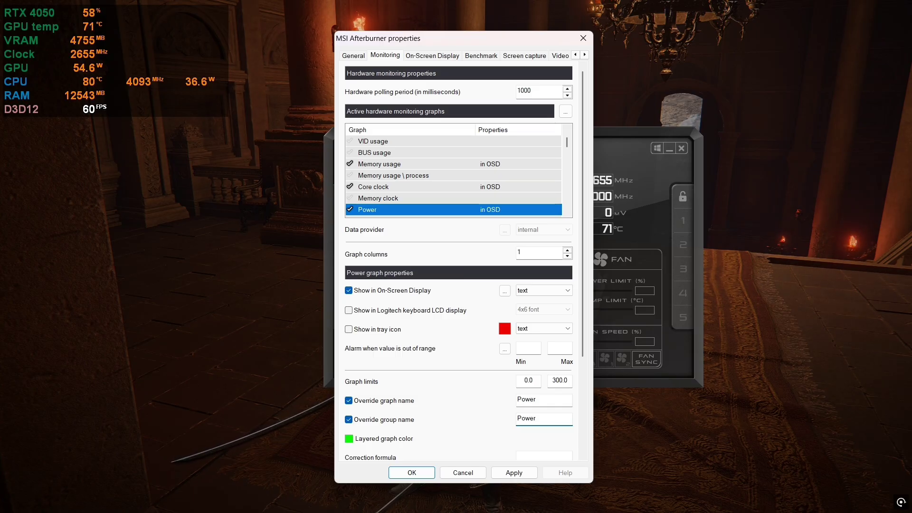
- Apply the Power group name and move CPU usage and CPU temperature higher in the graph order
{"action": "left_click", "coordinate": [514, 473]}
{"action": "scroll", "coordinate": [453, 175], "scroll_direction": "down", "scroll_amount": 5}
{"action": "left_click_drag", "start_coordinate": [375, 210], "coordinate": [397, 142]}
{"action": "scroll", "coordinate": [455, 170], "scroll_direction": "up", "scroll_amount": 2}
{"action": "left_click_drag", "start_coordinate": [417, 209], "coordinate": [405, 158]}
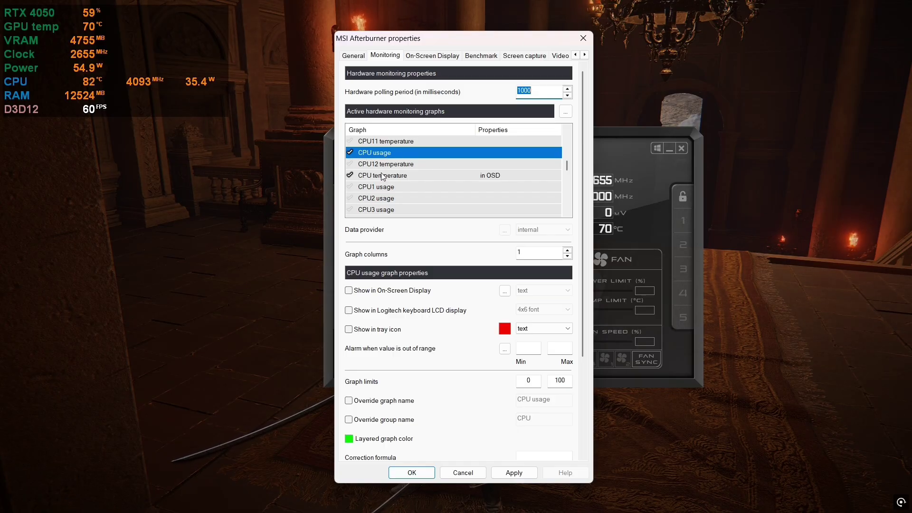
{"action": "left_click_drag", "start_coordinate": [382, 177], "coordinate": [379, 167]}
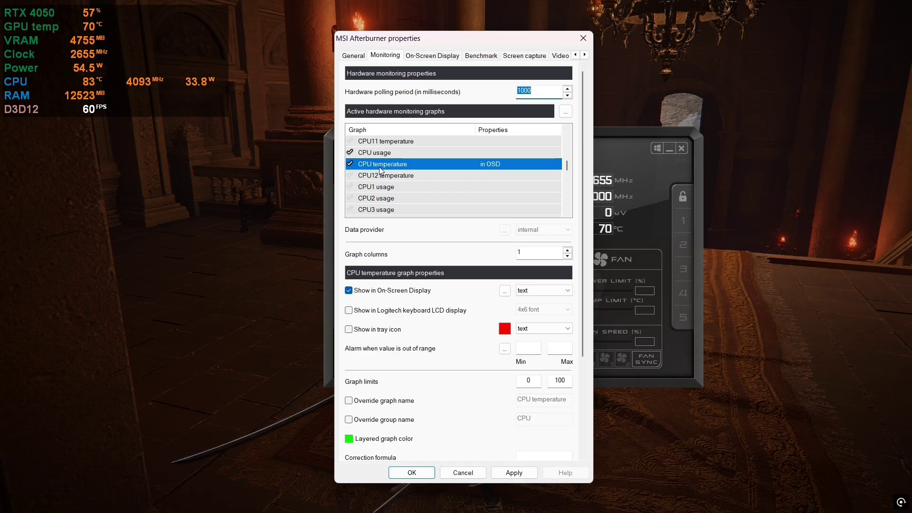
- Override CPU usage's graph and group names, set the group to 'i5 12450H', and apply
{"action": "left_click", "coordinate": [409, 153]}
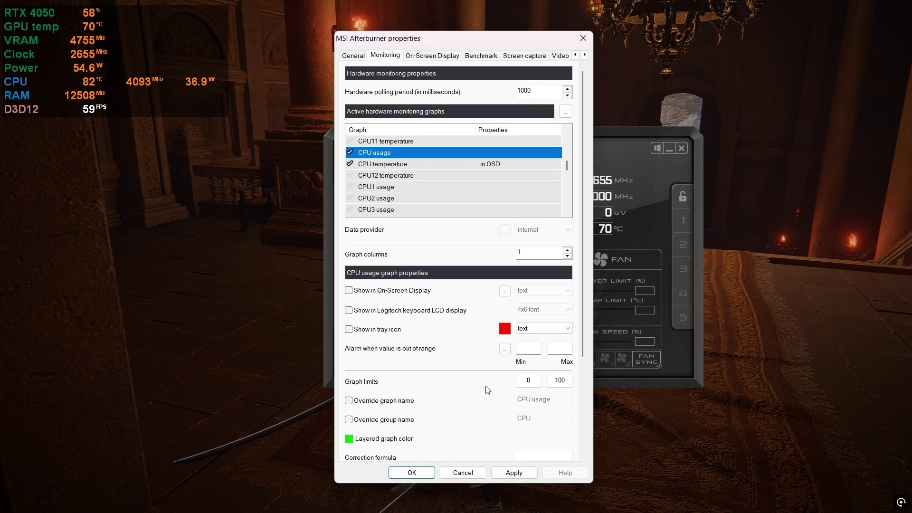
{"action": "left_click", "coordinate": [349, 400]}
{"action": "left_click", "coordinate": [349, 420]}
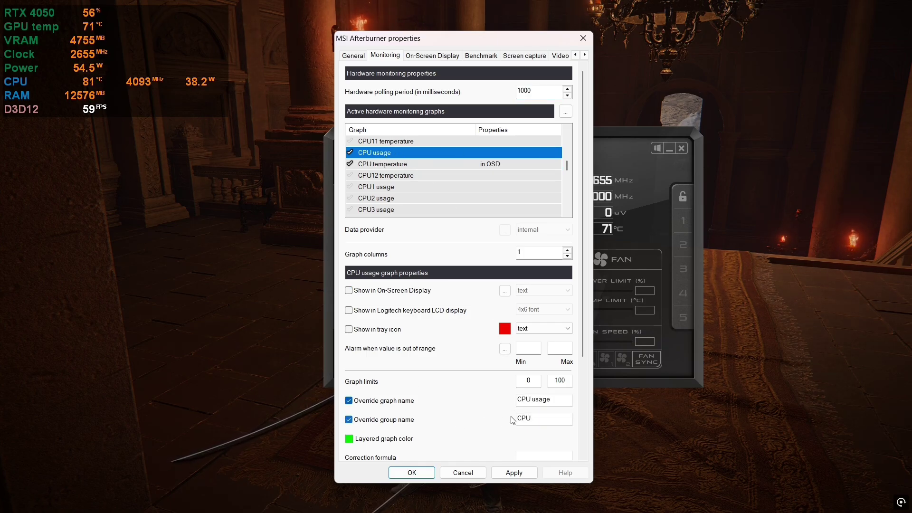
{"action": "left_click", "coordinate": [536, 418]}
{"action": "key", "text": "BackSpace"}
{"action": "key", "text": "BackSpace"}
{"action": "key", "text": "BackSpace"}
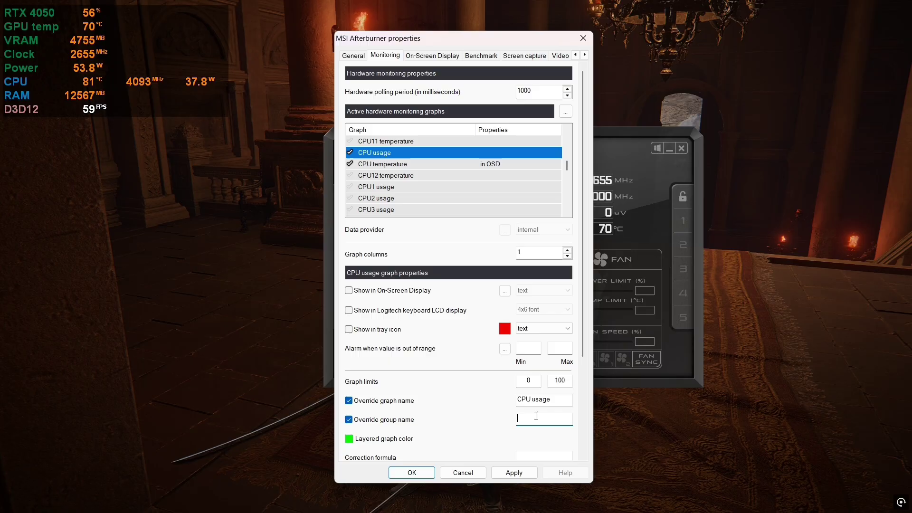
{"action": "type", "text": "i5 12450H"}
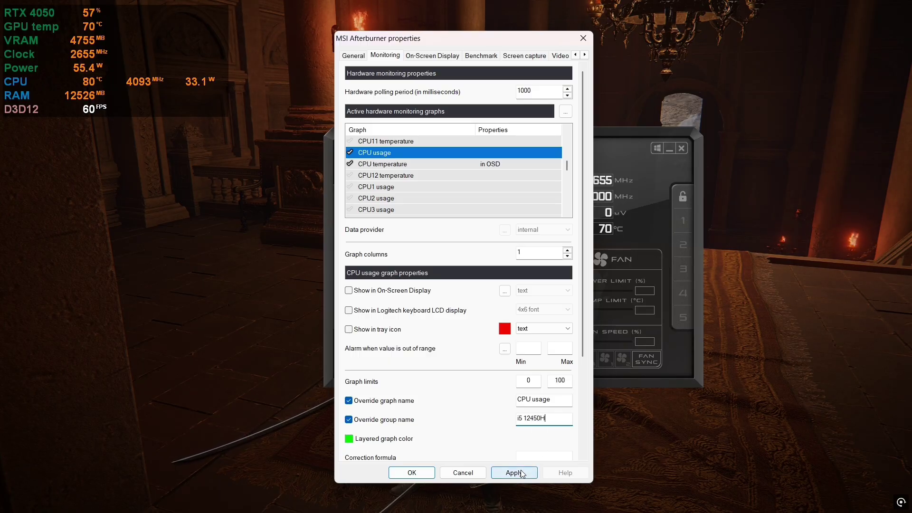
{"action": "left_click", "coordinate": [523, 474]}
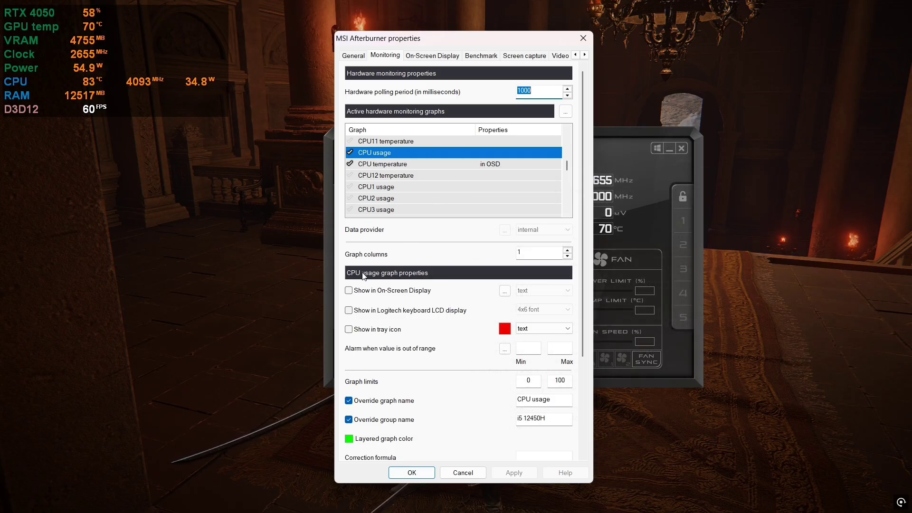
- Show CPU usage in the overlay and rename the CPU temperature group to CPU temp
{"action": "left_click", "coordinate": [349, 290]}
{"action": "left_click", "coordinate": [382, 164]}
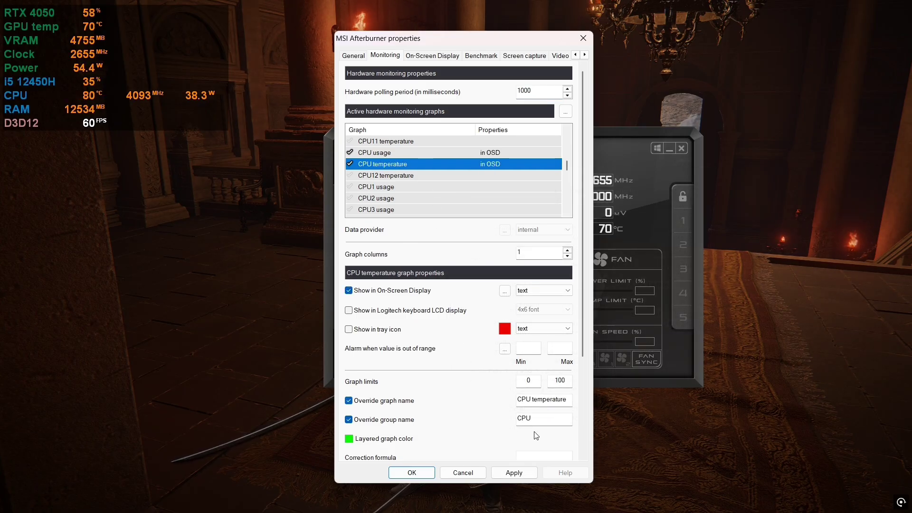
{"action": "left_click", "coordinate": [554, 420]}
{"action": "type", "text": "temp"}
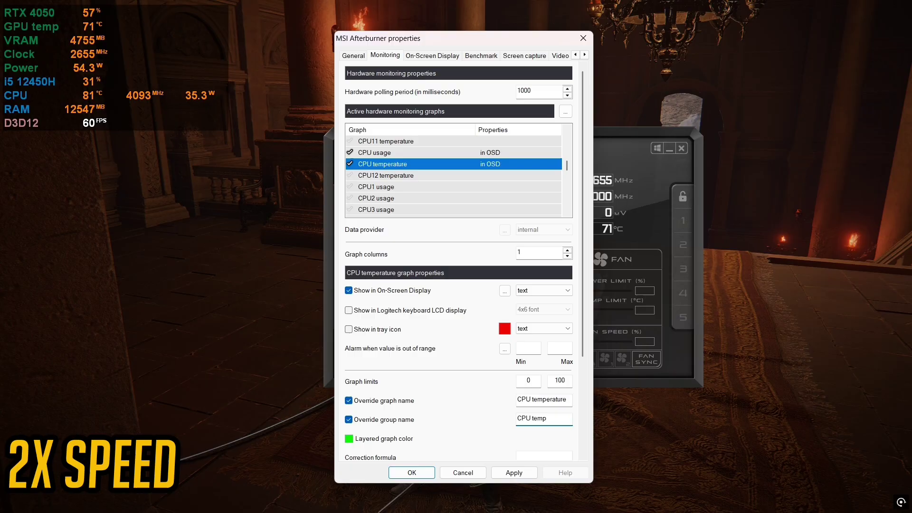
{"action": "left_click", "coordinate": [514, 473]}
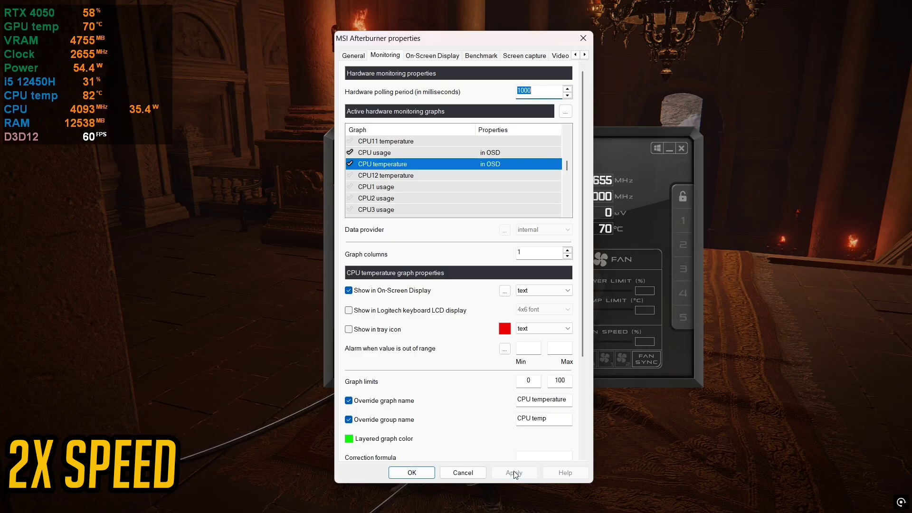
- Give the CPU clock graph its own override group name, Clock
{"action": "scroll", "coordinate": [423, 175], "scroll_direction": "down", "scroll_amount": 5}
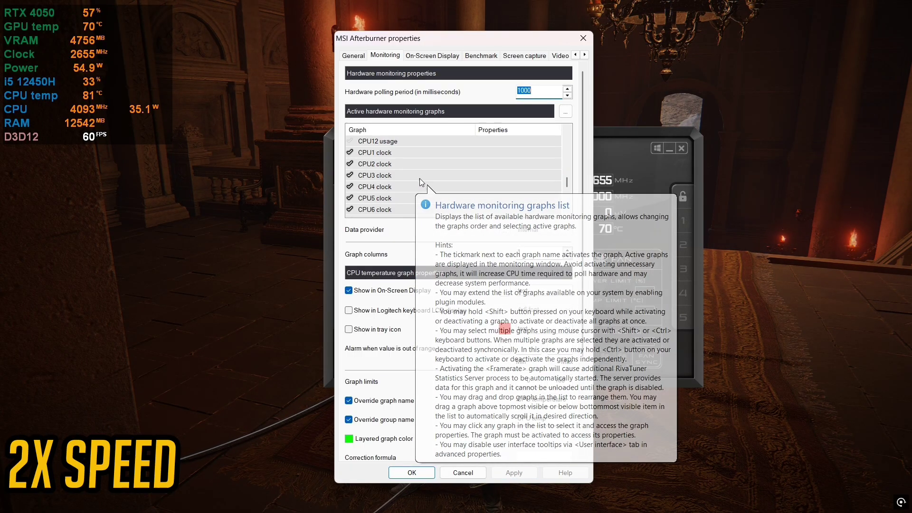
{"action": "scroll", "coordinate": [409, 180], "scroll_direction": "down", "scroll_amount": 3}
{"action": "left_click", "coordinate": [433, 188]}
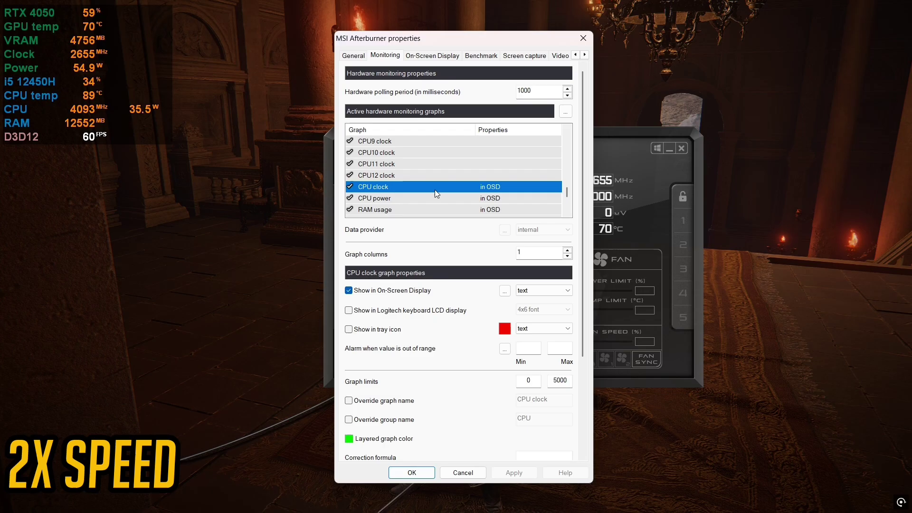
{"action": "left_click", "coordinate": [349, 420]}
{"action": "left_click", "coordinate": [348, 401]}
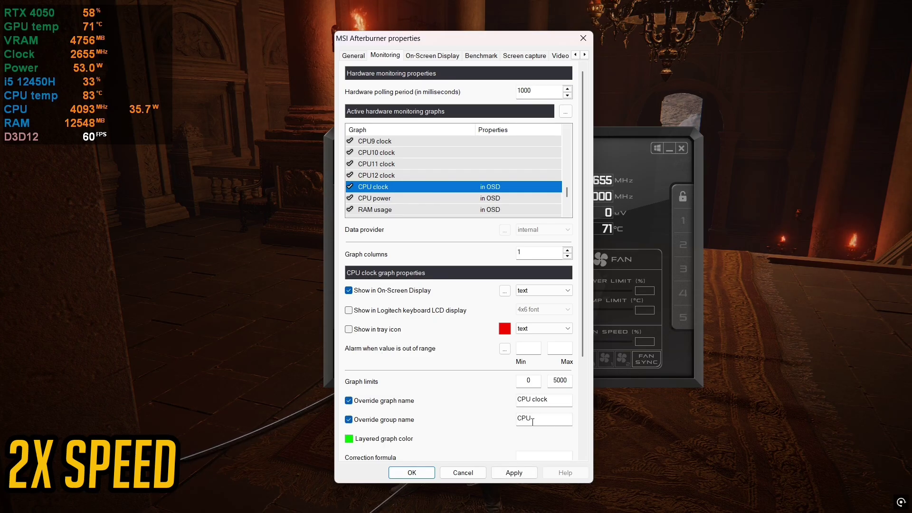
{"action": "left_click", "coordinate": [540, 422]}
{"action": "key", "text": "BackSpace"}
{"action": "key", "text": "BackSpace"}
{"action": "key", "text": "BackSpace"}
{"action": "type", "text": "Cl"}
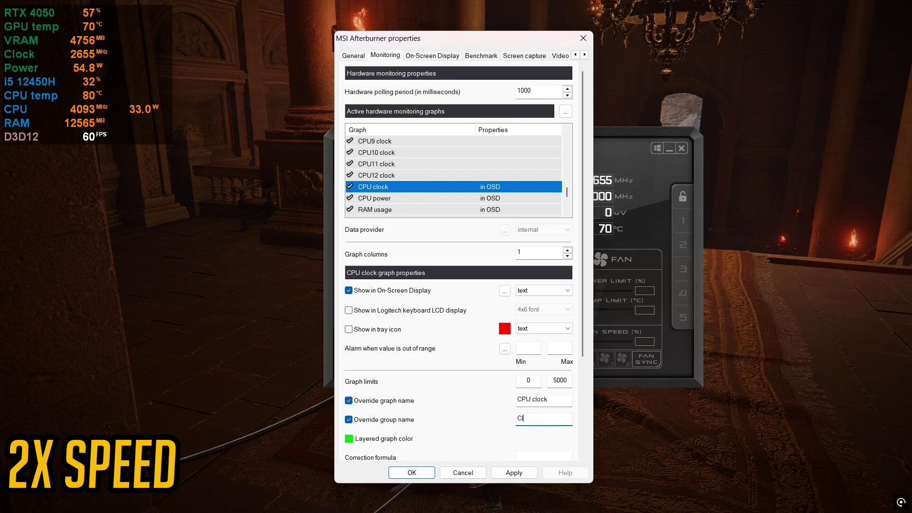
{"action": "type", "text": "ock"}
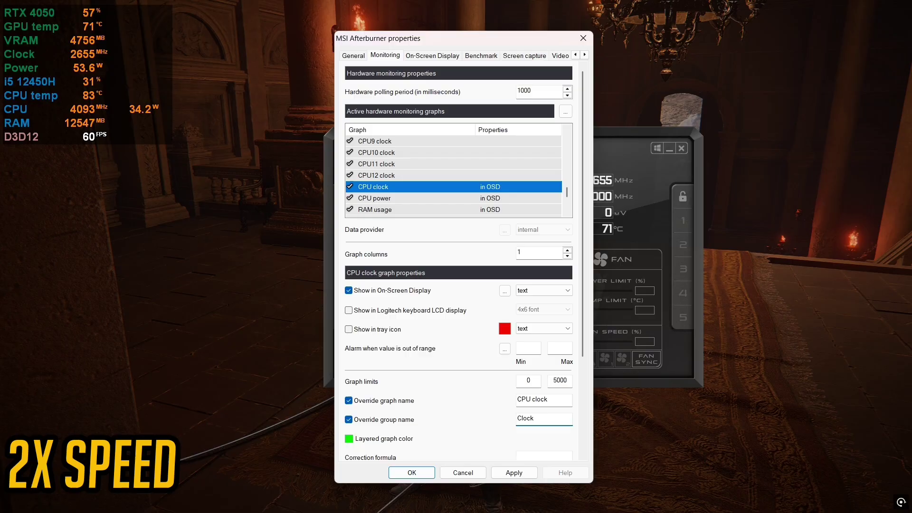
{"action": "left_click", "coordinate": [508, 473]}
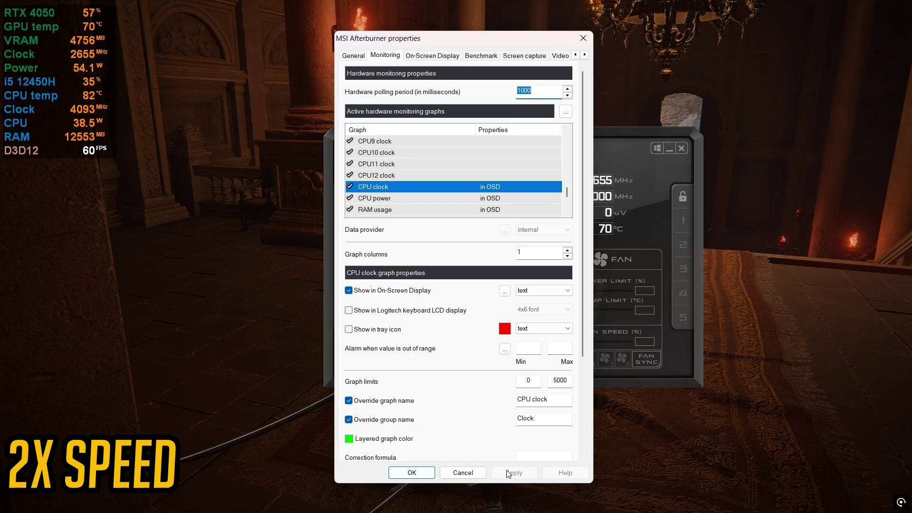
- Set the CPU power graph's override group name to Power
{"action": "left_click", "coordinate": [406, 198]}
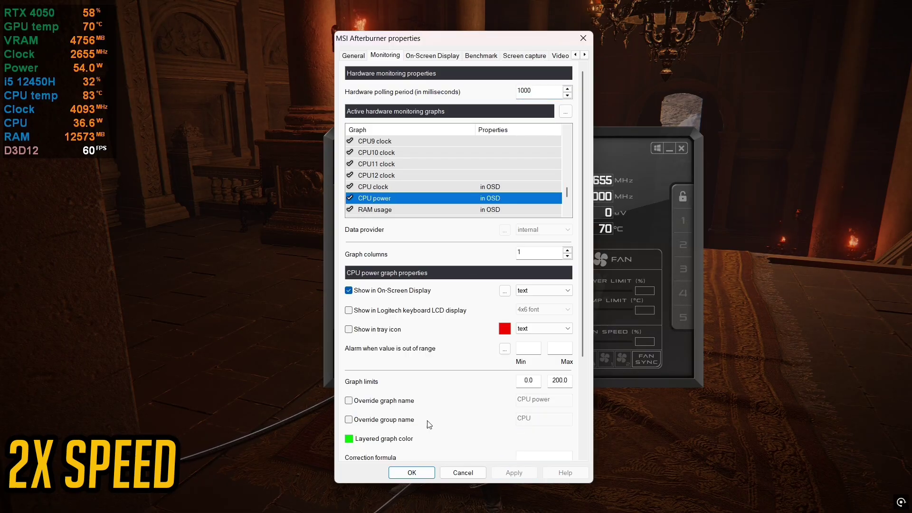
{"action": "left_click", "coordinate": [520, 421]}
{"action": "left_click", "coordinate": [349, 401]}
{"action": "left_click", "coordinate": [549, 418]}
{"action": "key", "text": "BackSpace"}
{"action": "key", "text": "BackSpace"}
{"action": "key", "text": "BackSpace"}
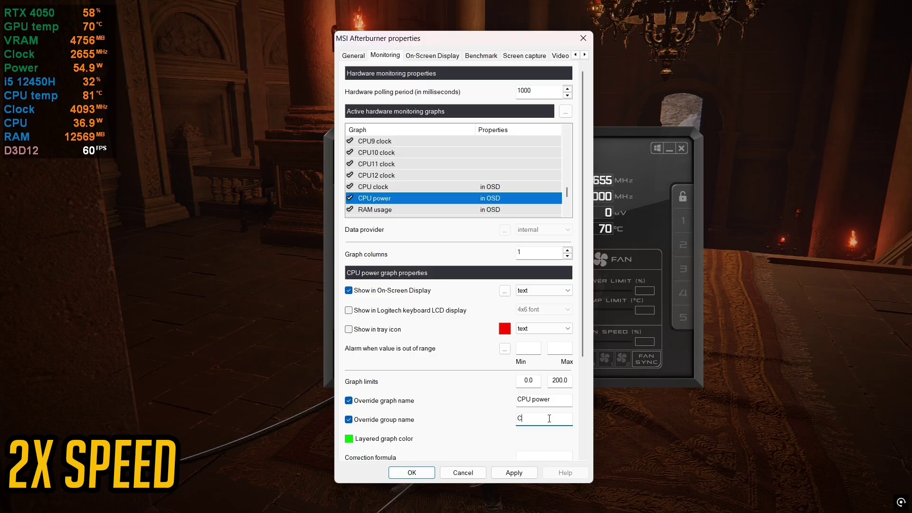
{"action": "type", "text": "Power"}
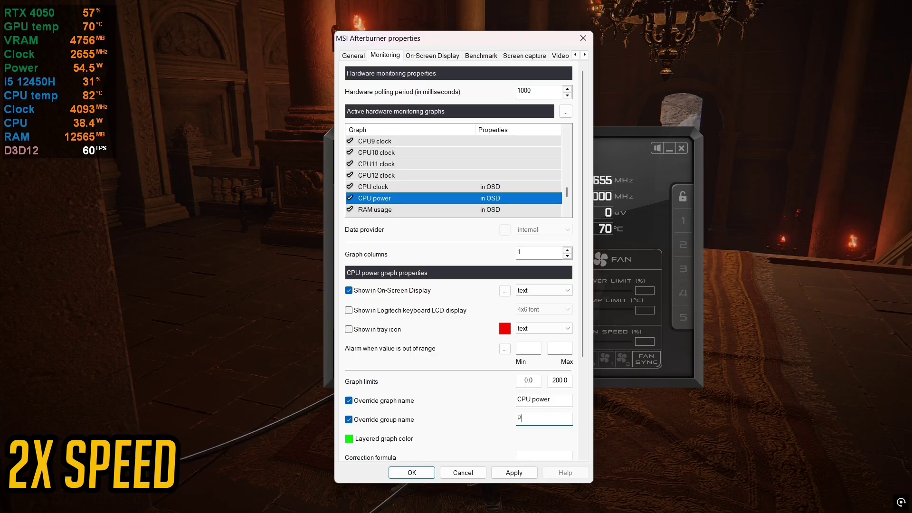
{"action": "left_click", "coordinate": [514, 473]}
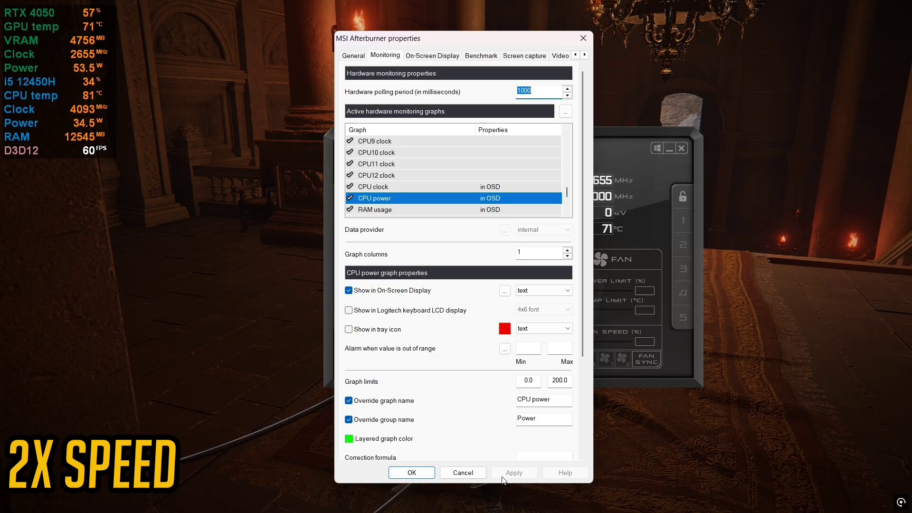
{"action": "left_click", "coordinate": [460, 211]}
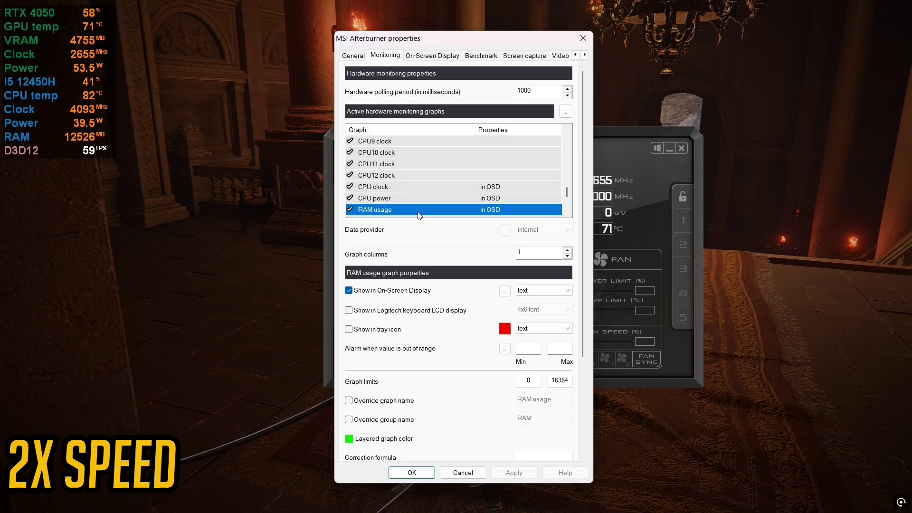
{"action": "scroll", "coordinate": [460, 215], "scroll_direction": "down", "scroll_amount": 2}
- Replace the Framerate graph's <APP> group name with FPS and apply it
{"action": "left_click", "coordinate": [401, 177]}
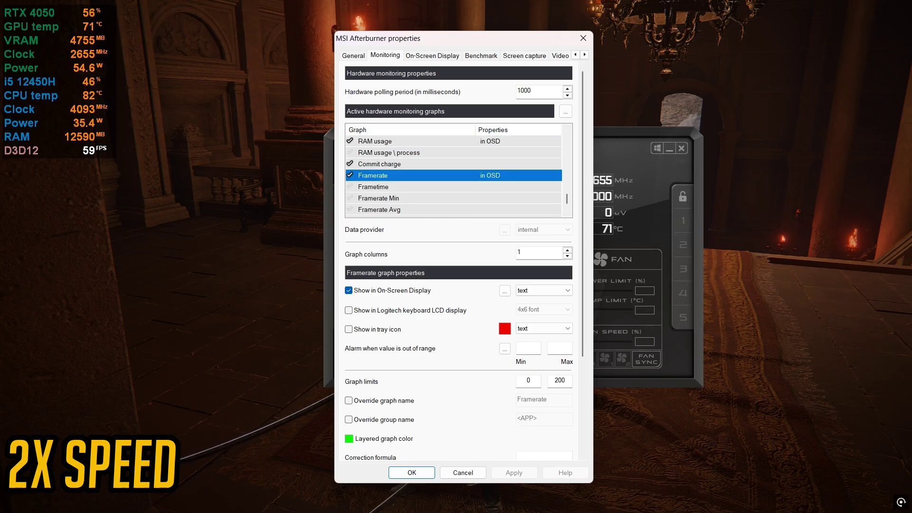
{"action": "mouse_move", "coordinate": [444, 182]}
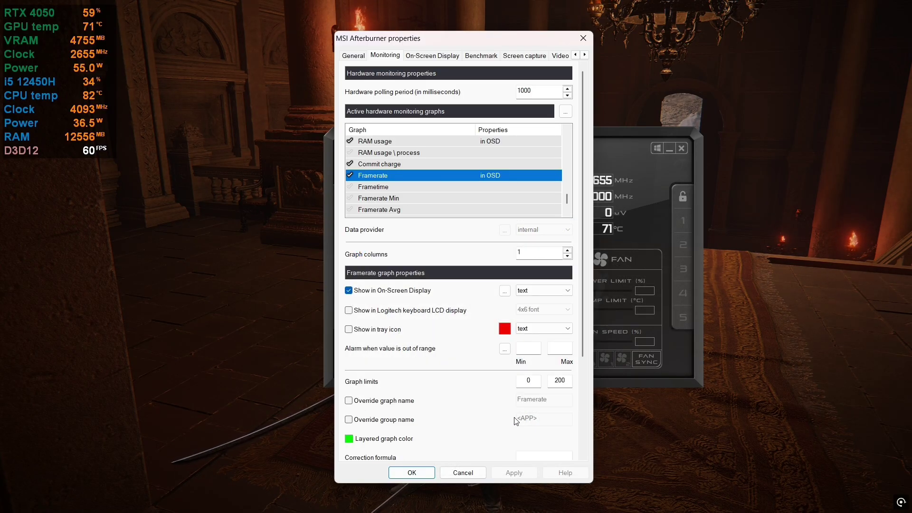
{"action": "left_click", "coordinate": [349, 420]}
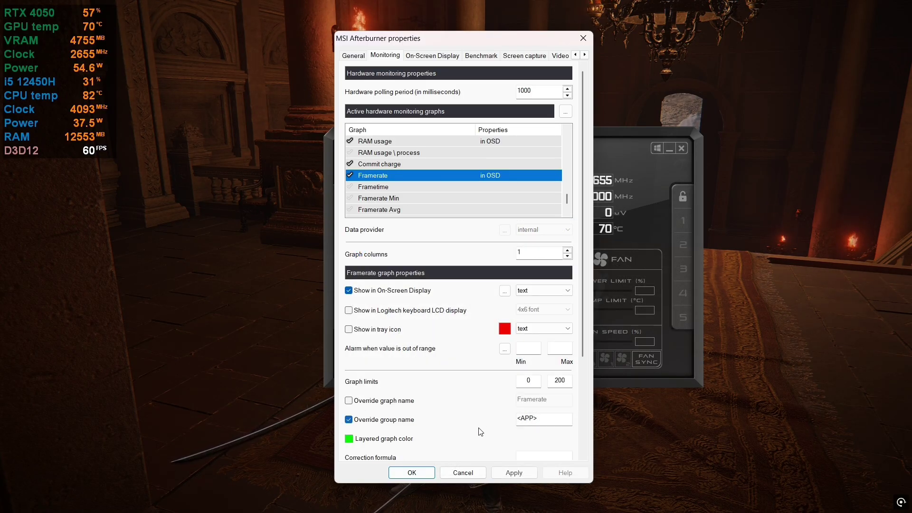
{"action": "left_click", "coordinate": [540, 419]}
{"action": "key", "text": "BackSpace"}
{"action": "key", "text": "BackSpace"}
{"action": "key", "text": "BackSpace"}
{"action": "key", "text": "BackSpace"}
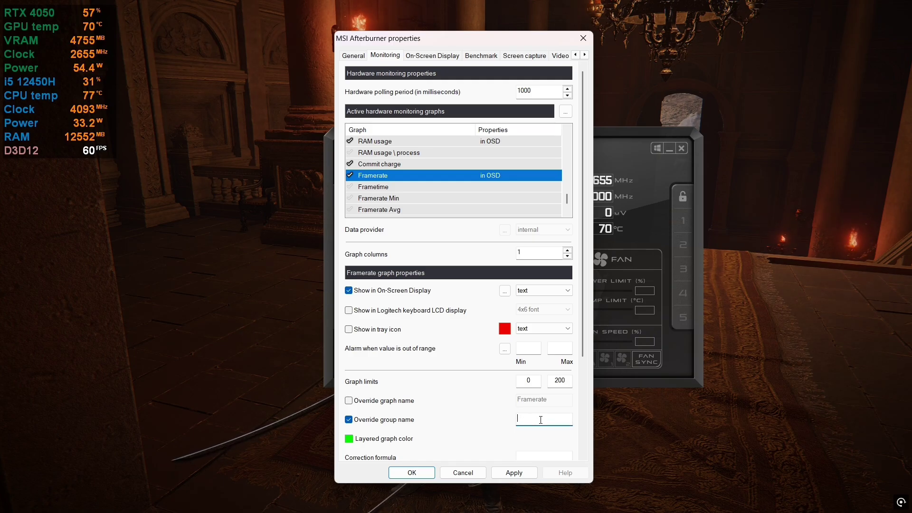
{"action": "type", "text": "FPS"}
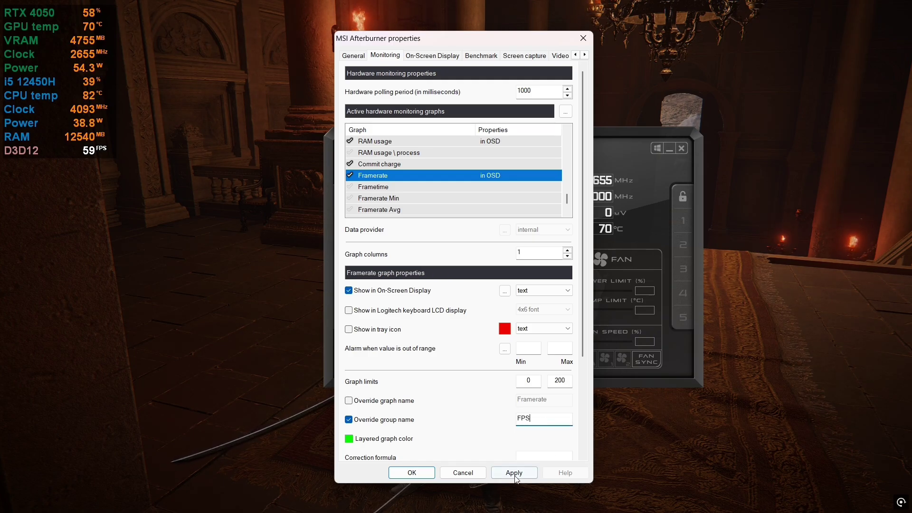
{"action": "left_click", "coordinate": [515, 475]}
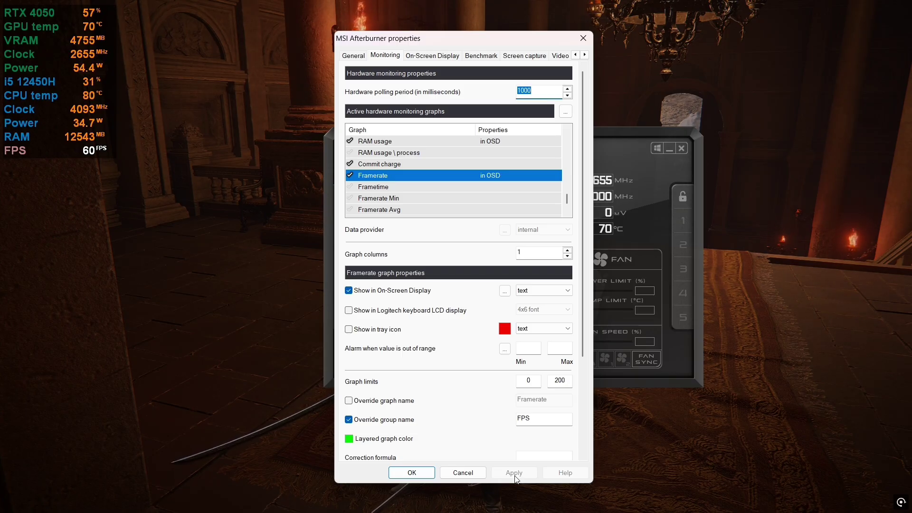
- Activate the Frametime, Framerate Avg and Framerate 1% Low monitoring graphs
{"action": "left_click", "coordinate": [351, 188]}
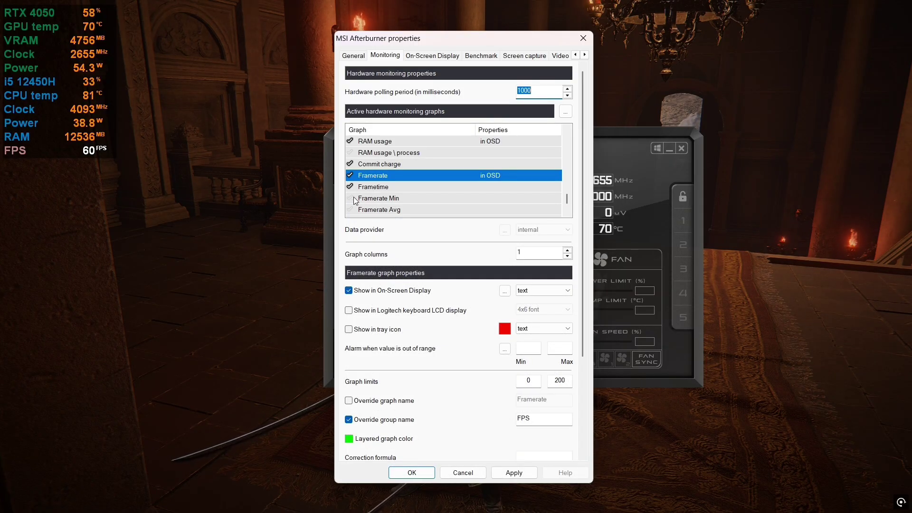
{"action": "left_click", "coordinate": [351, 208]}
{"action": "scroll", "coordinate": [373, 195], "scroll_direction": "down", "scroll_amount": 1}
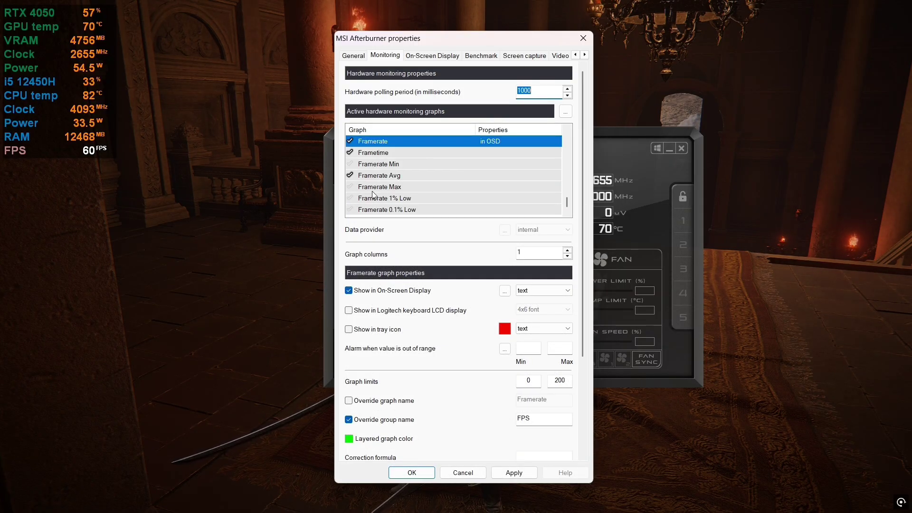
{"action": "left_click", "coordinate": [351, 199]}
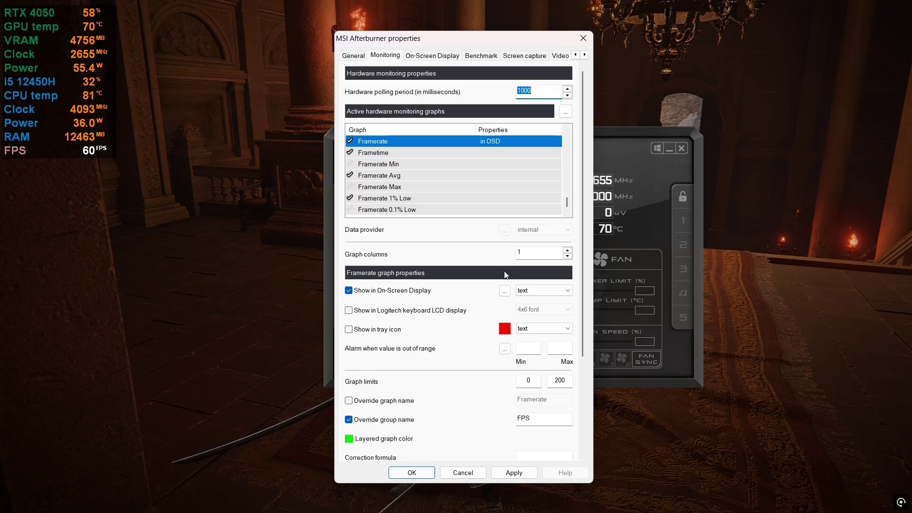
- Apply the new framerate overlay entries and select Frametime for editing
{"action": "left_click", "coordinate": [410, 154]}
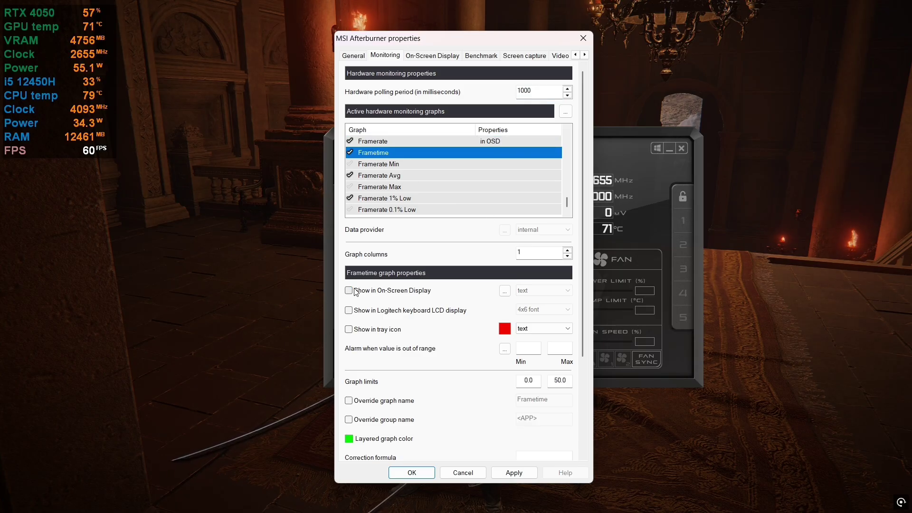
{"action": "left_click", "coordinate": [385, 175]}
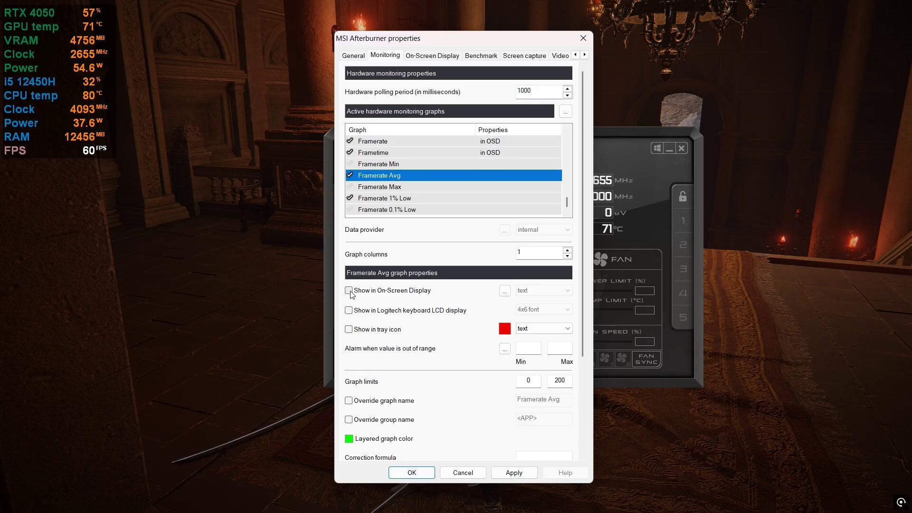
{"action": "left_click", "coordinate": [420, 197]}
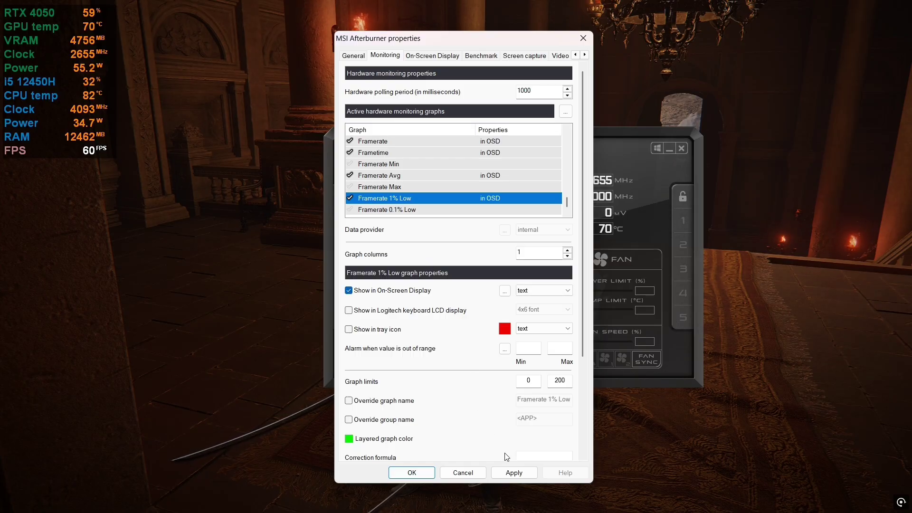
{"action": "left_click", "coordinate": [515, 473]}
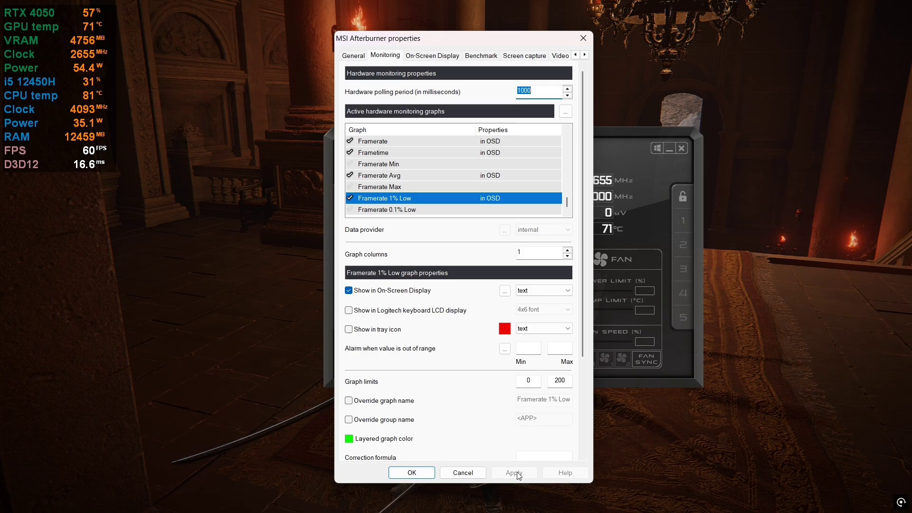
{"action": "left_click", "coordinate": [395, 153]}
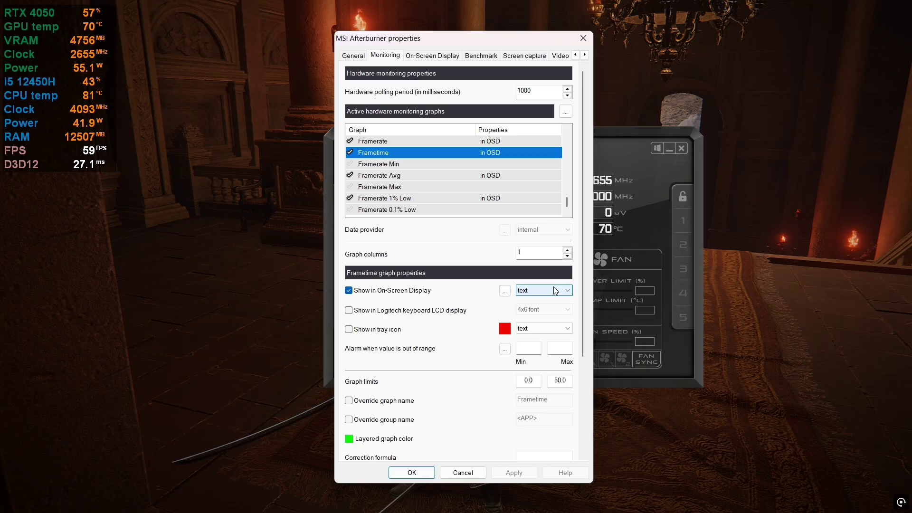
- Show Frametime in the On-Screen Display as a graph and apply it
{"action": "left_click", "coordinate": [567, 290]}
{"action": "left_click", "coordinate": [562, 309]}
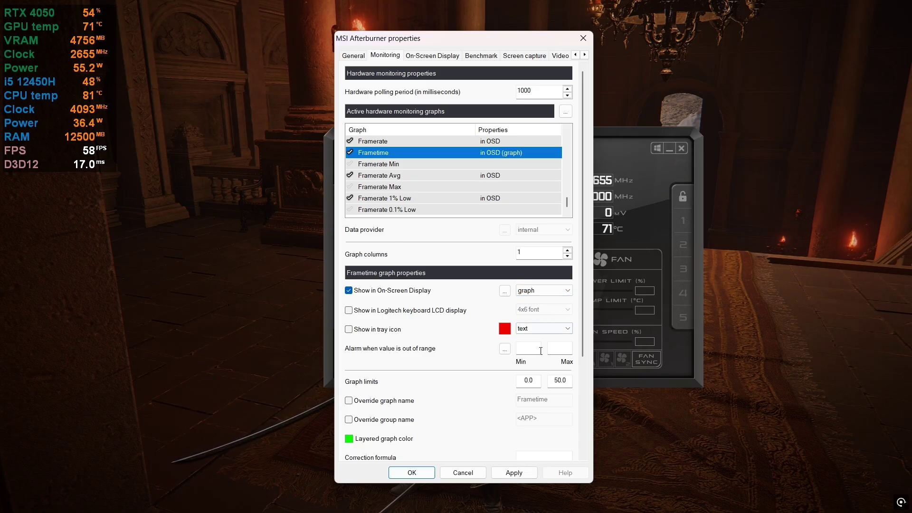
{"action": "left_click", "coordinate": [514, 479]}
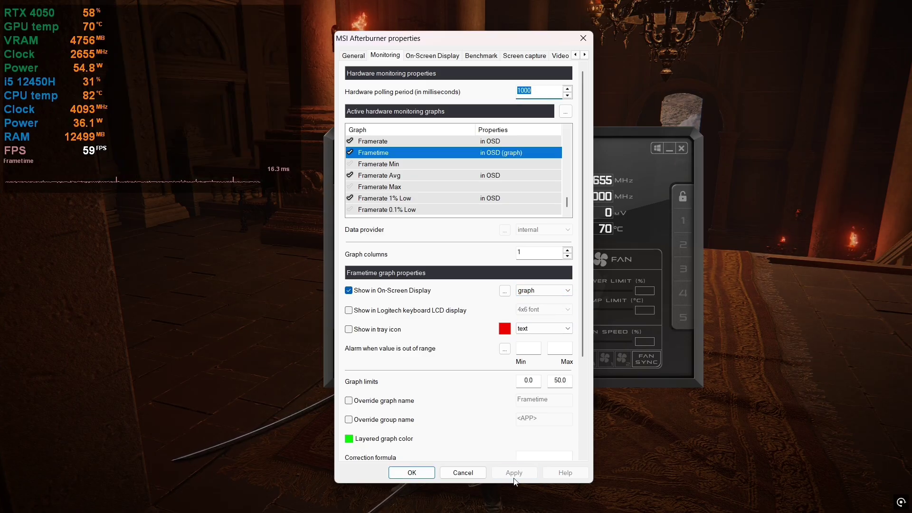
{"action": "scroll", "coordinate": [522, 200], "scroll_direction": "up", "scroll_amount": 1}
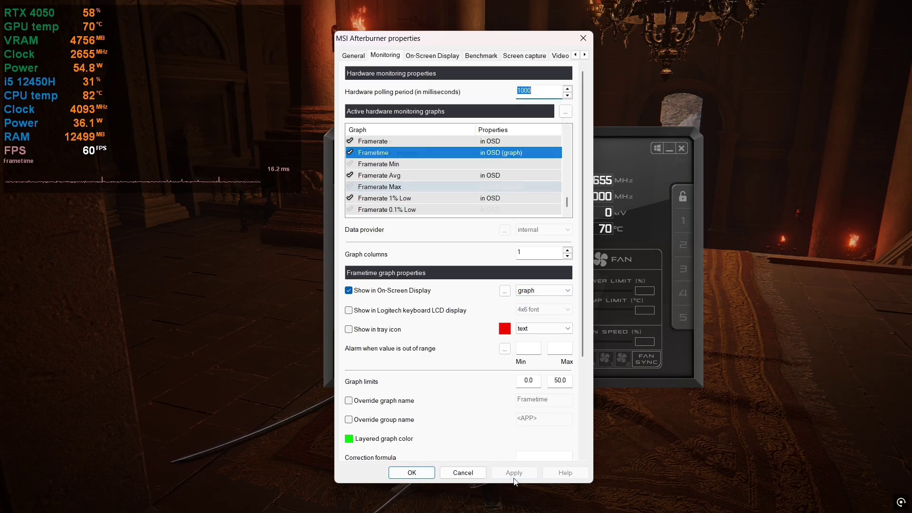
{"action": "left_click", "coordinate": [567, 295]}
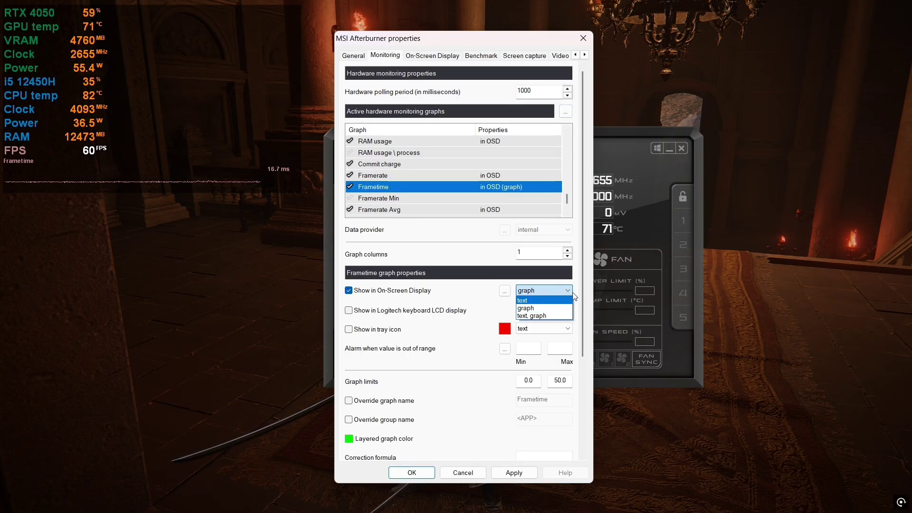
{"action": "left_click", "coordinate": [525, 308]}
- Change the OSD layout's graph Width from -32 to -8
{"action": "left_click", "coordinate": [505, 291]}
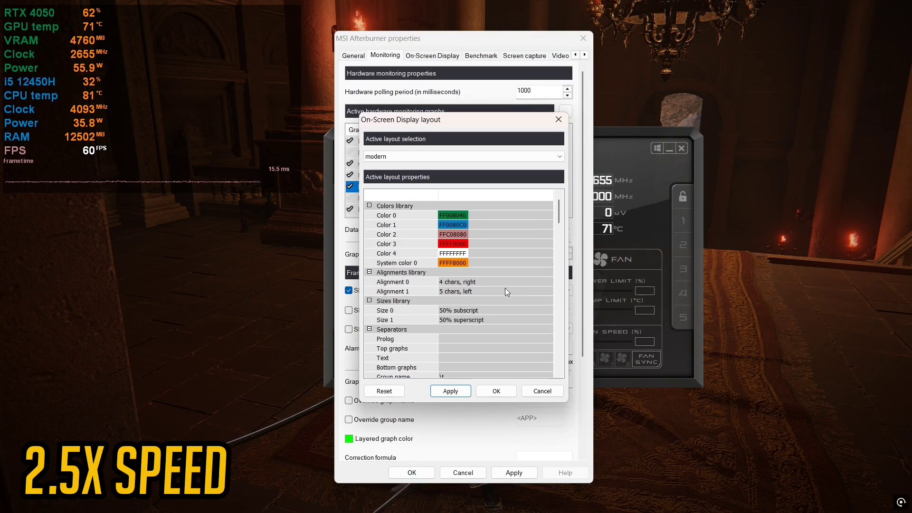
{"action": "scroll", "coordinate": [566, 327], "scroll_direction": "down", "scroll_amount": 10}
{"action": "scroll", "coordinate": [566, 327], "scroll_direction": "down", "scroll_amount": 5}
{"action": "left_click", "coordinate": [449, 292]}
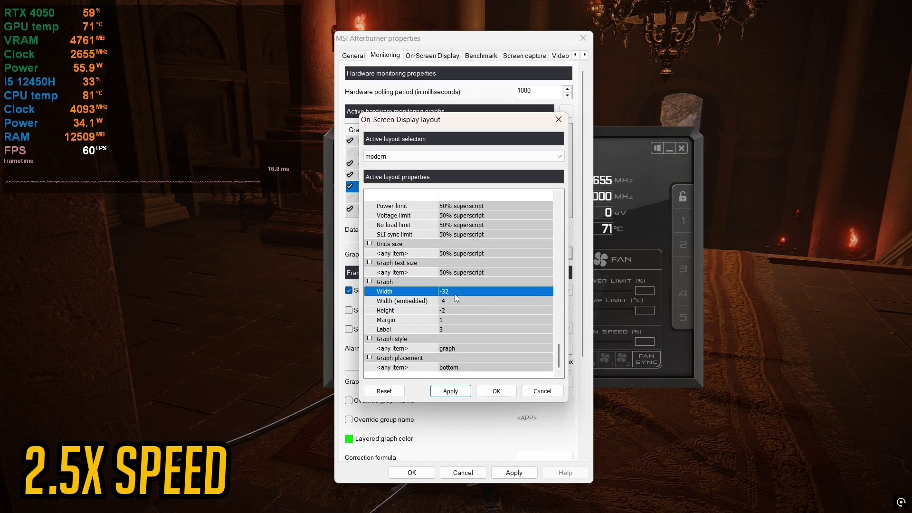
{"action": "left_click", "coordinate": [450, 291]}
{"action": "key", "text": "BackSpace"}
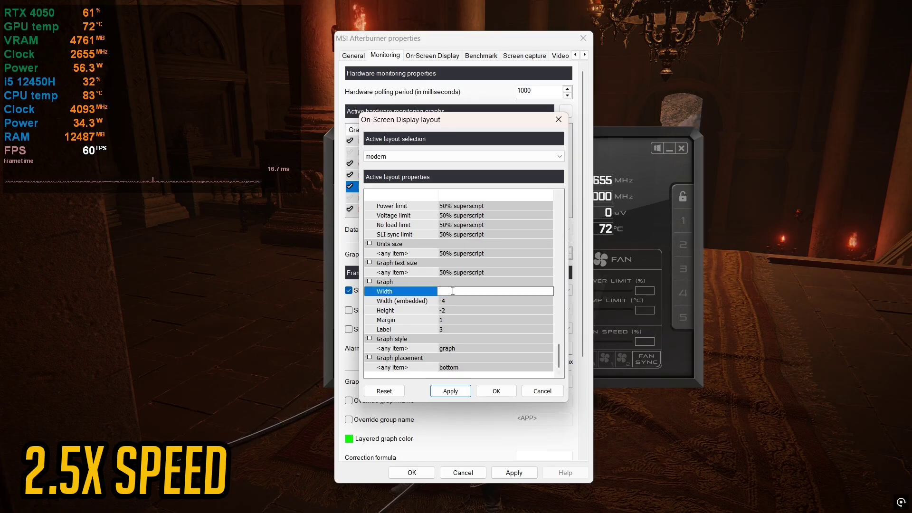
{"action": "type", "text": "-8"}
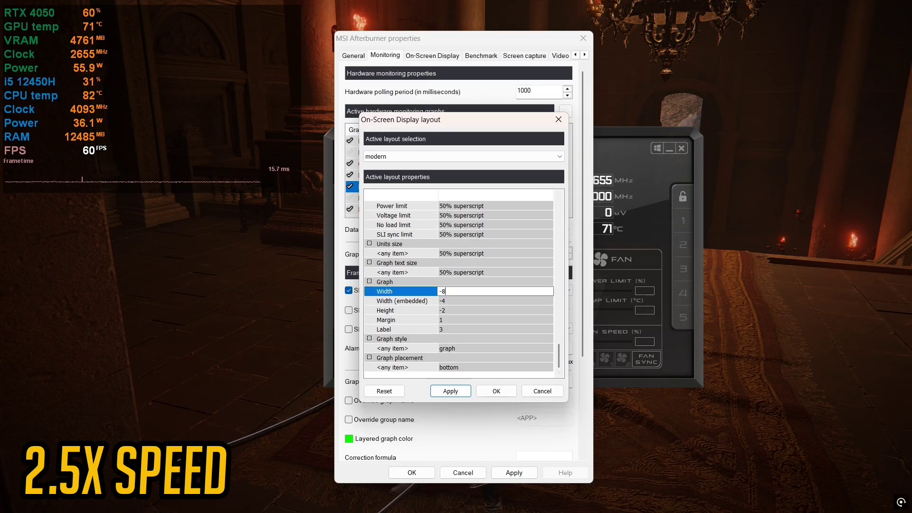
{"action": "left_click", "coordinate": [452, 391]}
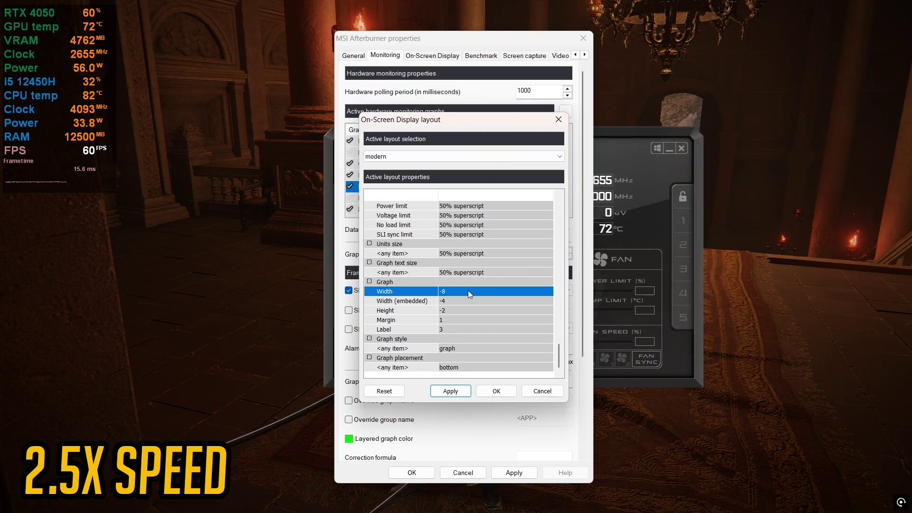
{"action": "left_click", "coordinate": [469, 291]}
{"action": "key", "text": "BackSpace"}
{"action": "key", "text": "BackSpace"}
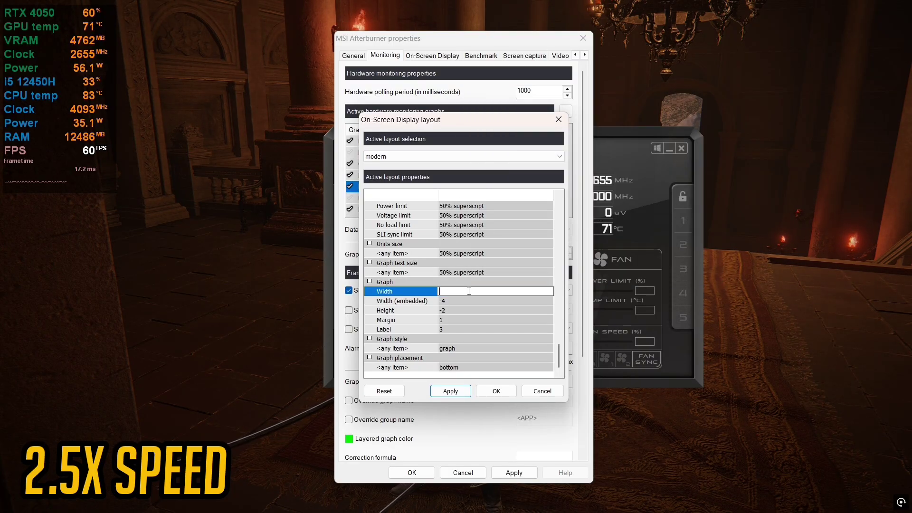
{"action": "left_click", "coordinate": [496, 391]}
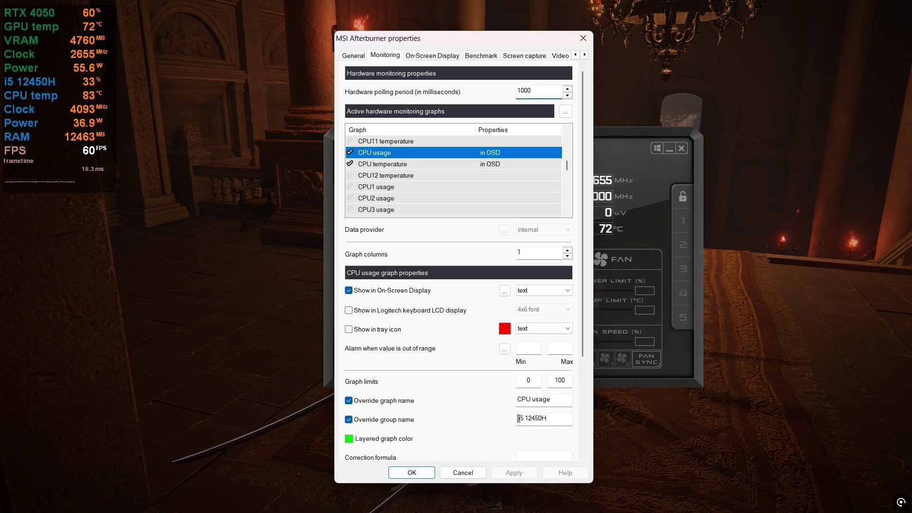
- Prefix the CPU group name with \n to make it \ni5 12450H, and apply
{"action": "left_click", "coordinate": [519, 418]}
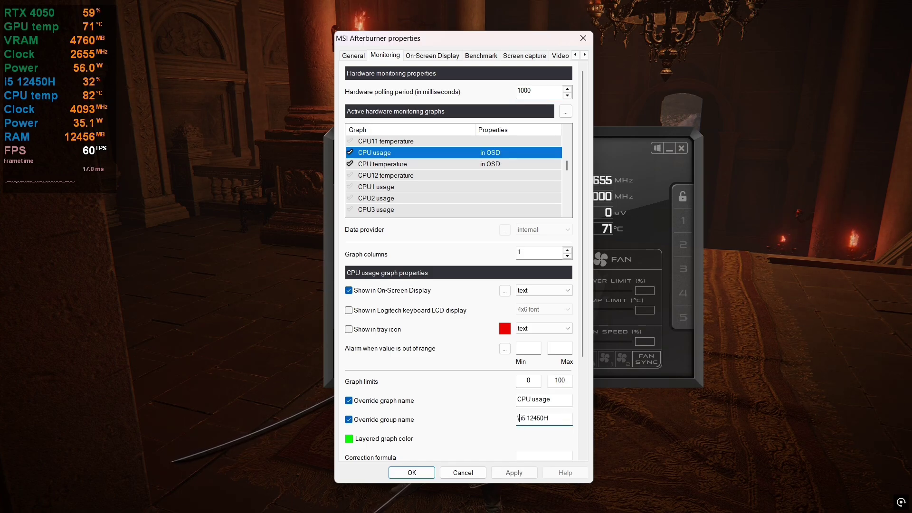
{"action": "type", "text": "n"}
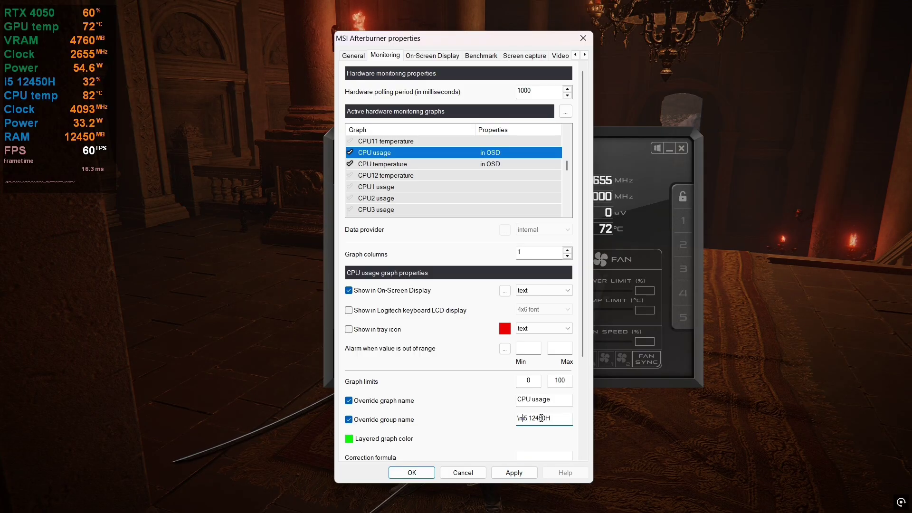
{"action": "left_click", "coordinate": [512, 472]}
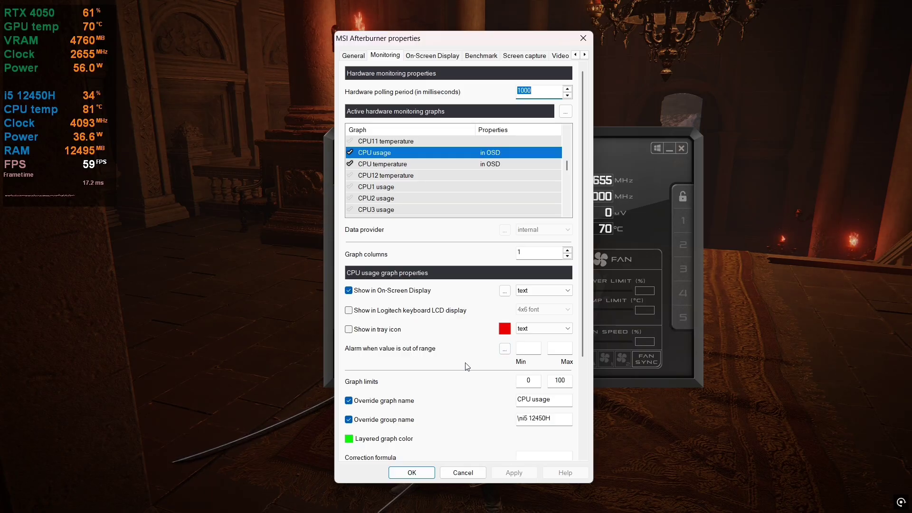
- Change the Framerate graph's group name to \nFPS and apply
{"action": "scroll", "coordinate": [437, 204], "scroll_direction": "down", "scroll_amount": 3}
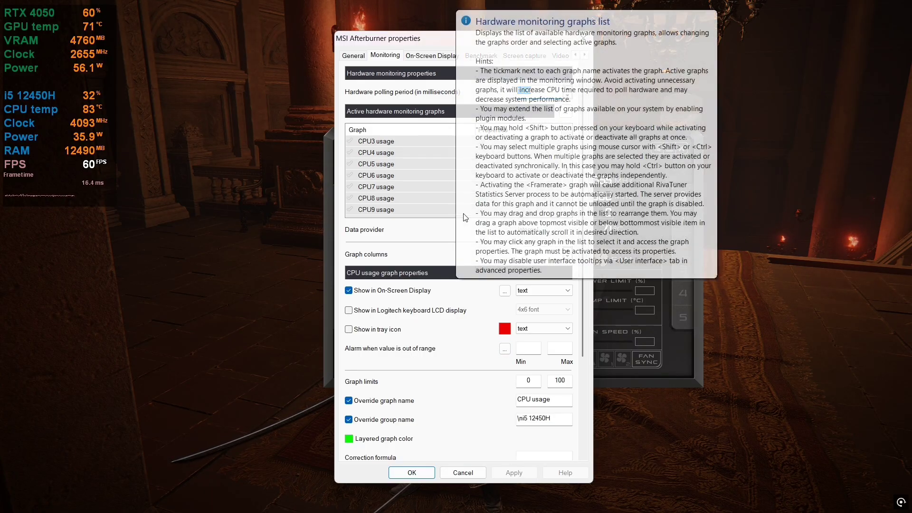
{"action": "scroll", "coordinate": [413, 193], "scroll_direction": "down", "scroll_amount": 5}
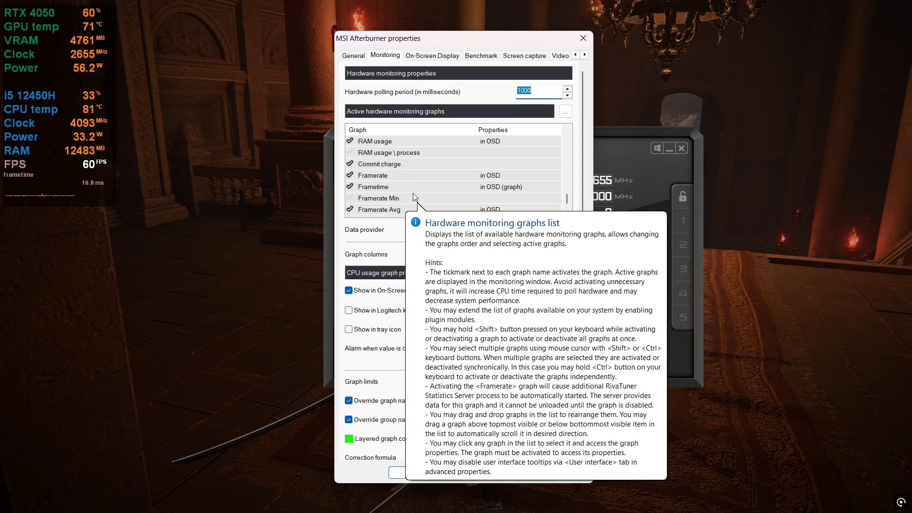
{"action": "left_click", "coordinate": [380, 176]}
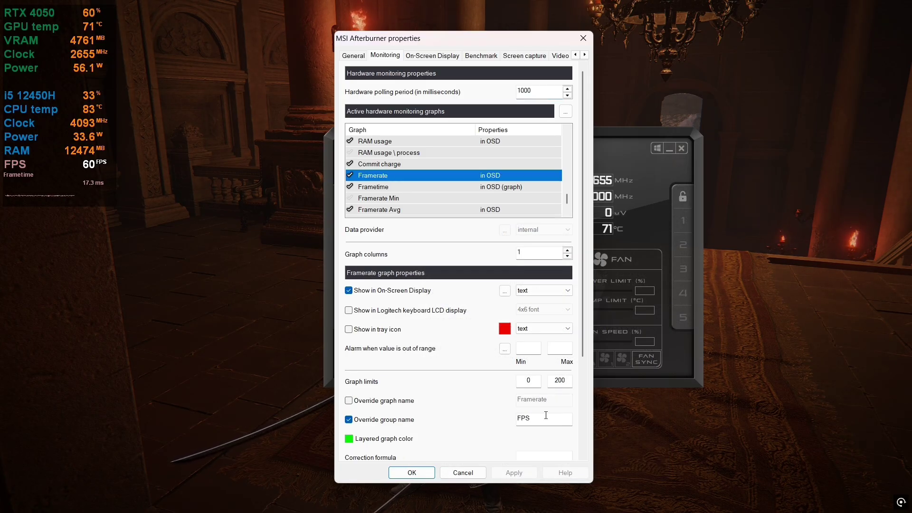
{"action": "left_click", "coordinate": [518, 418]}
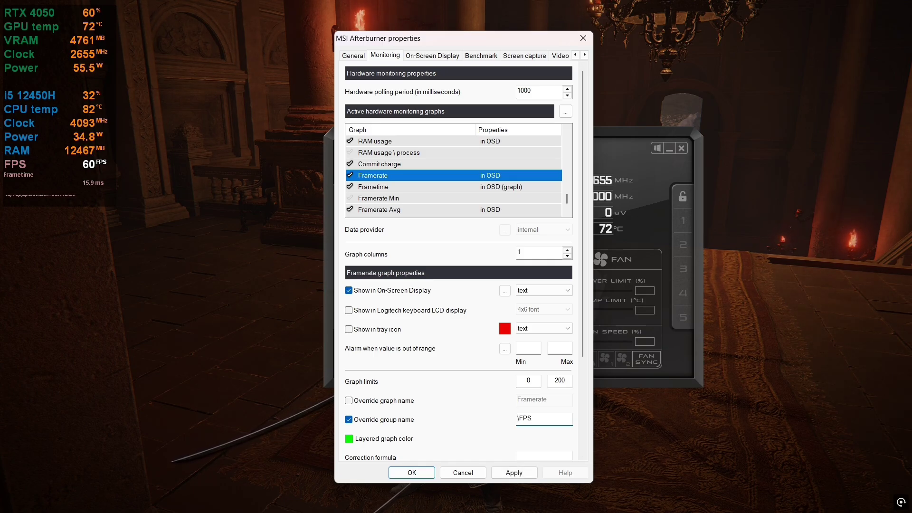
{"action": "type", "text": "n"}
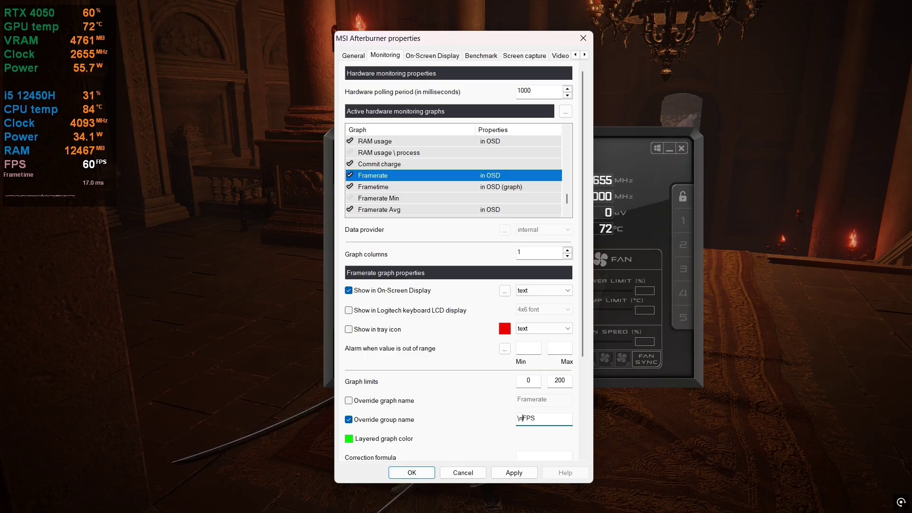
{"action": "left_click", "coordinate": [514, 473]}
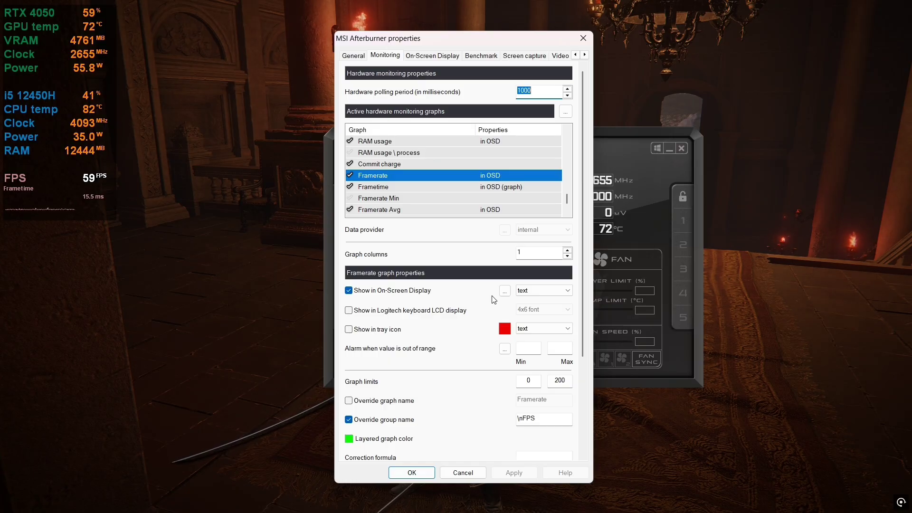
- Check the Num 1 and Num 2 benchmark recording hotkeys, then view the On-Screen Display hotkeys
{"action": "left_click", "coordinate": [480, 55]}
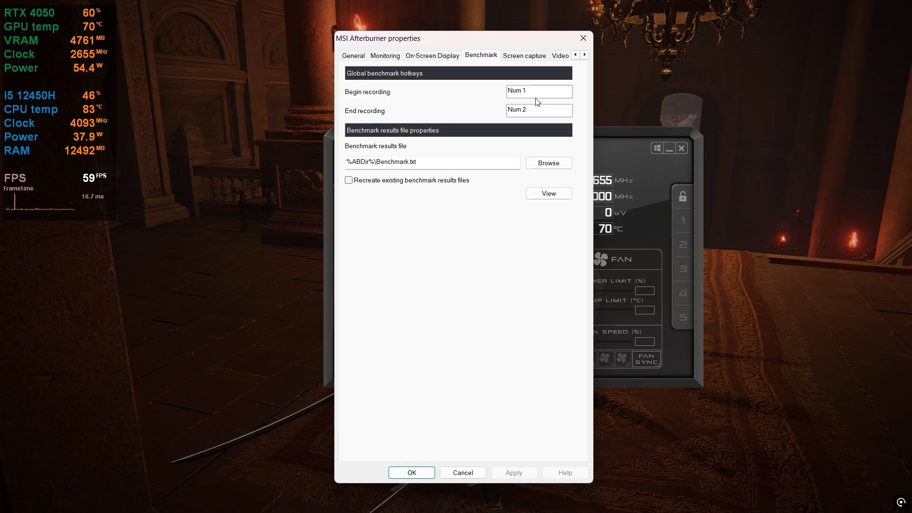
{"action": "left_click", "coordinate": [529, 97]}
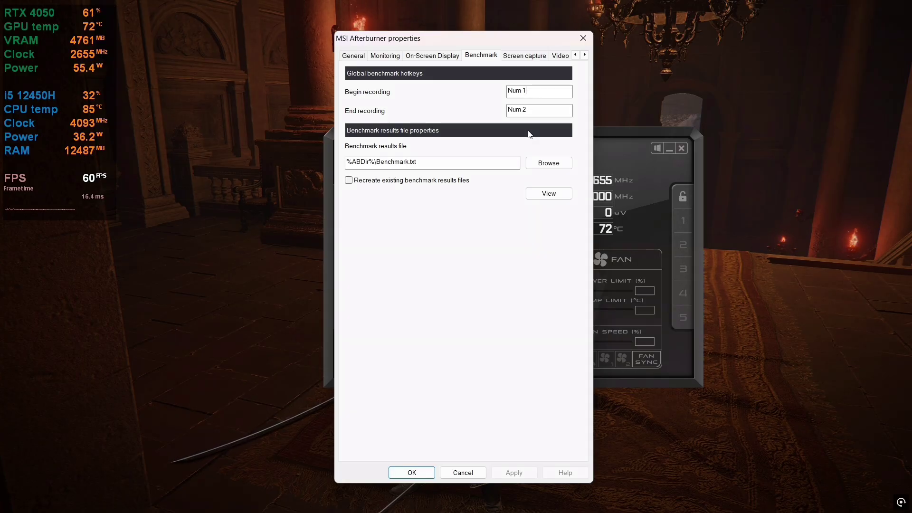
{"action": "left_click", "coordinate": [525, 56]}
{"action": "left_click", "coordinate": [452, 57]}
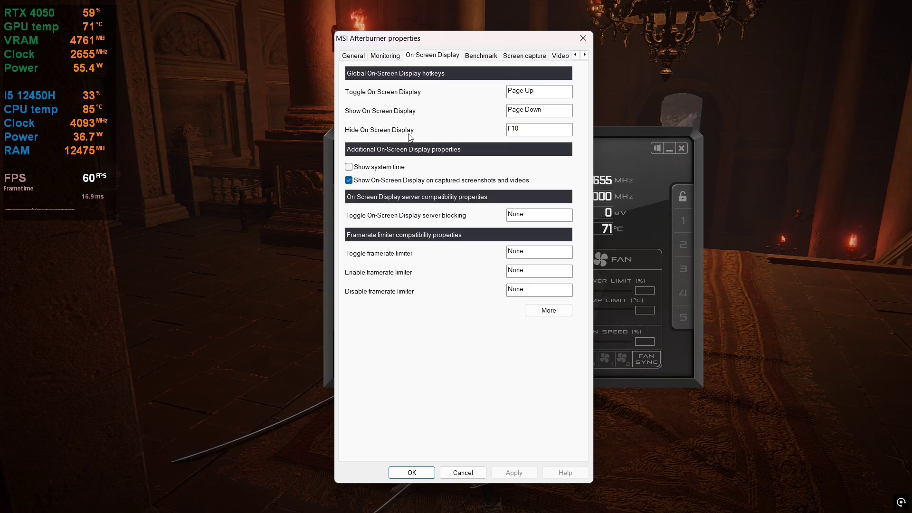
{"action": "left_click", "coordinate": [373, 57]}
{"action": "left_click", "coordinate": [361, 56]}
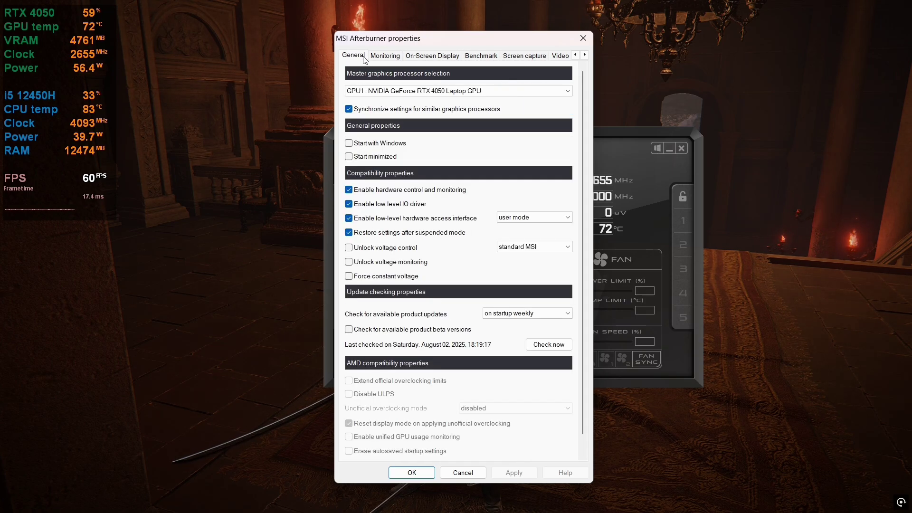
{"action": "left_click", "coordinate": [482, 56]}
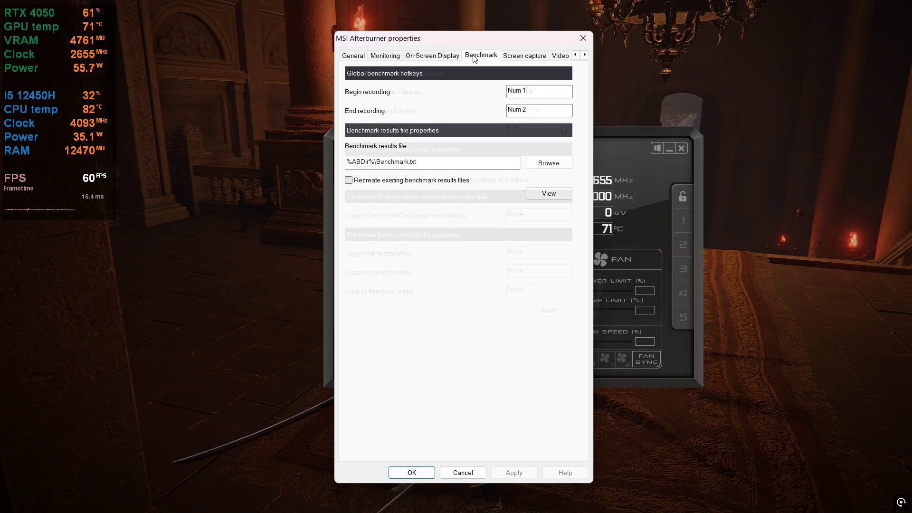
{"action": "left_click", "coordinate": [432, 56]}
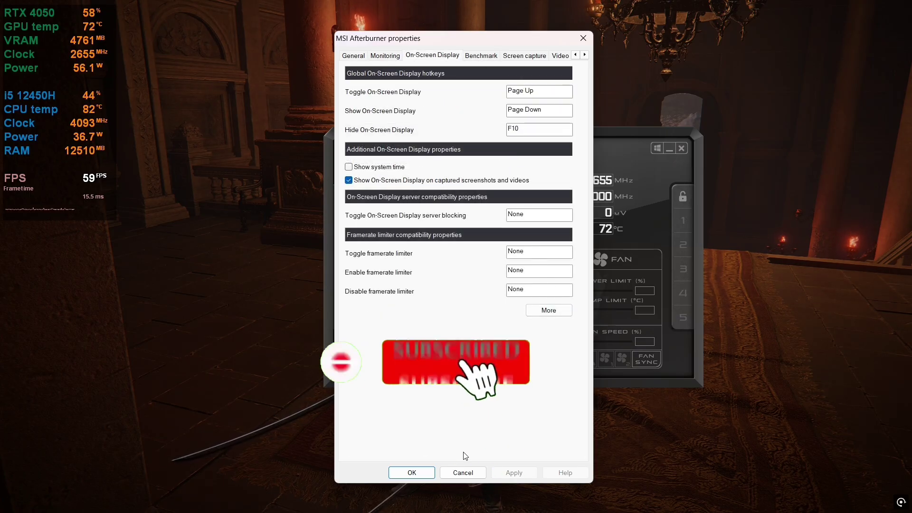
- Close the MSI Afterburner properties window
{"action": "left_click", "coordinate": [464, 473]}
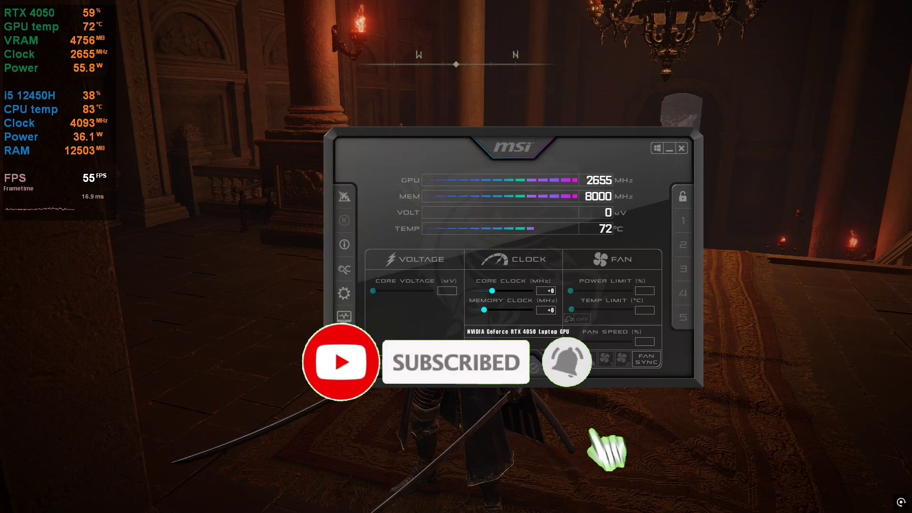